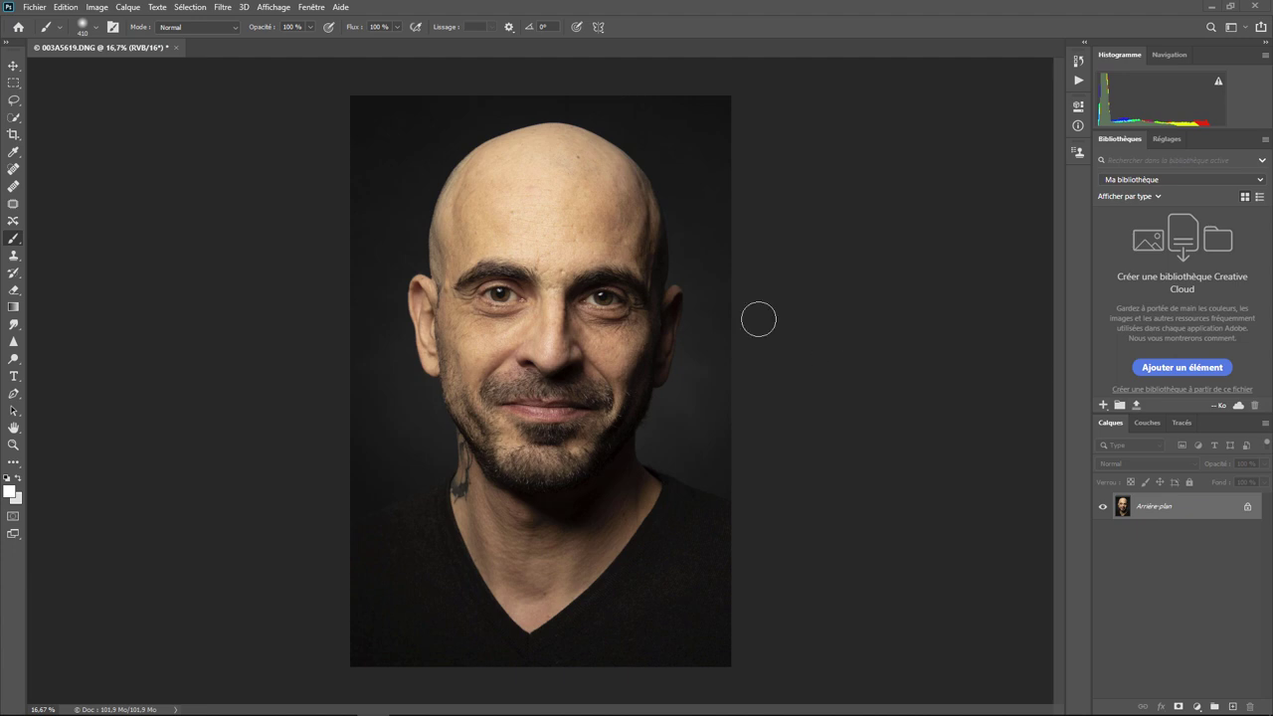
Look through the Render filters, review the Performance preferences, then return to the Brush tool
click(221, 10)
mouse_move(235, 232)
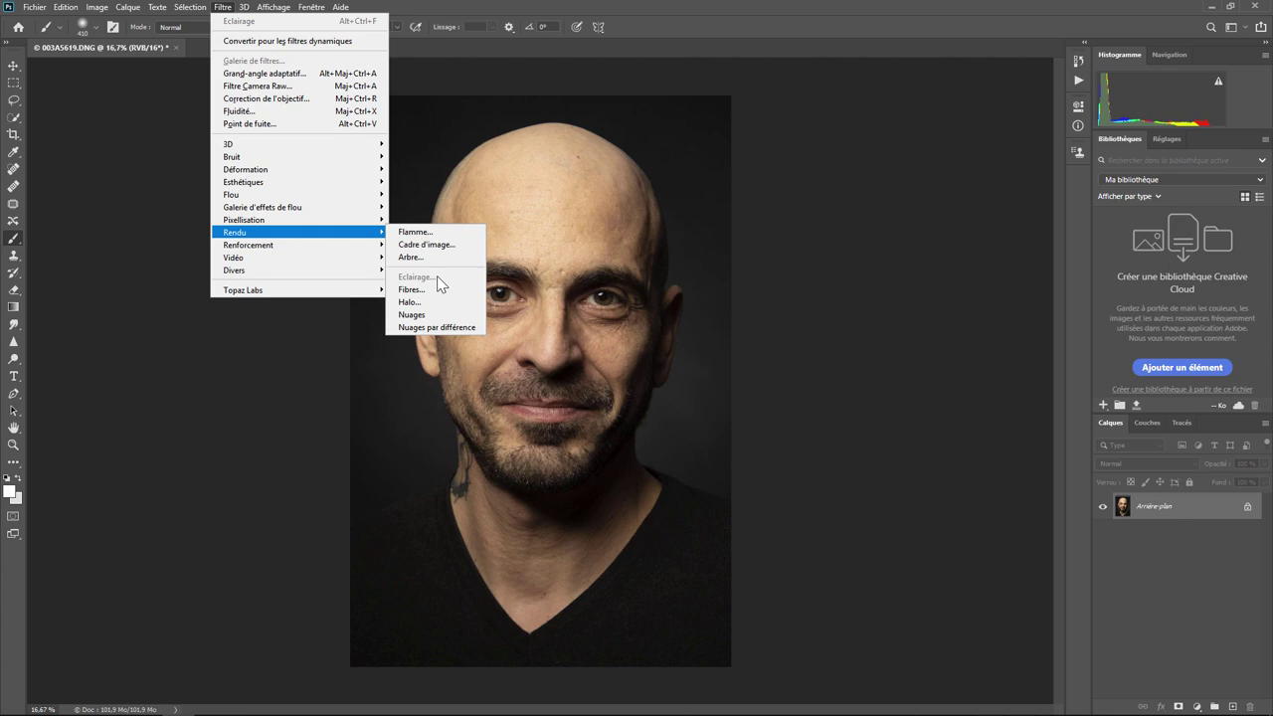
click(66, 7)
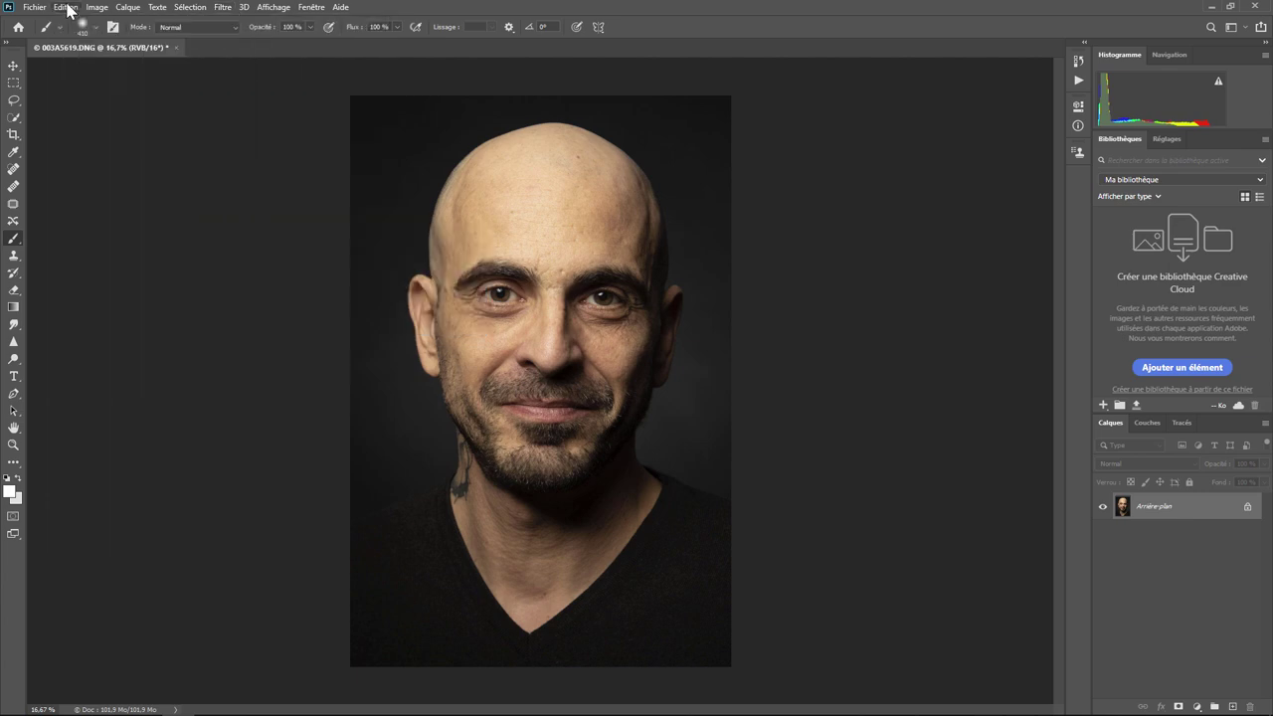
click(69, 10)
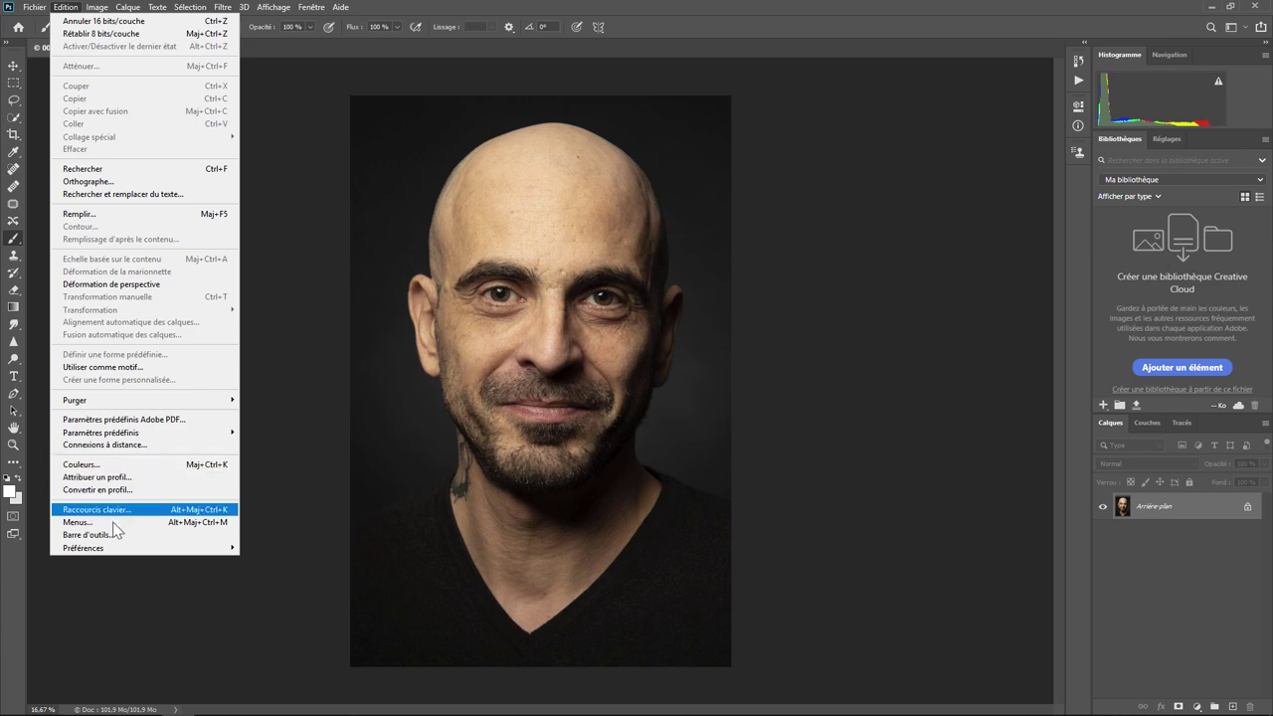
mouse_move(83, 549)
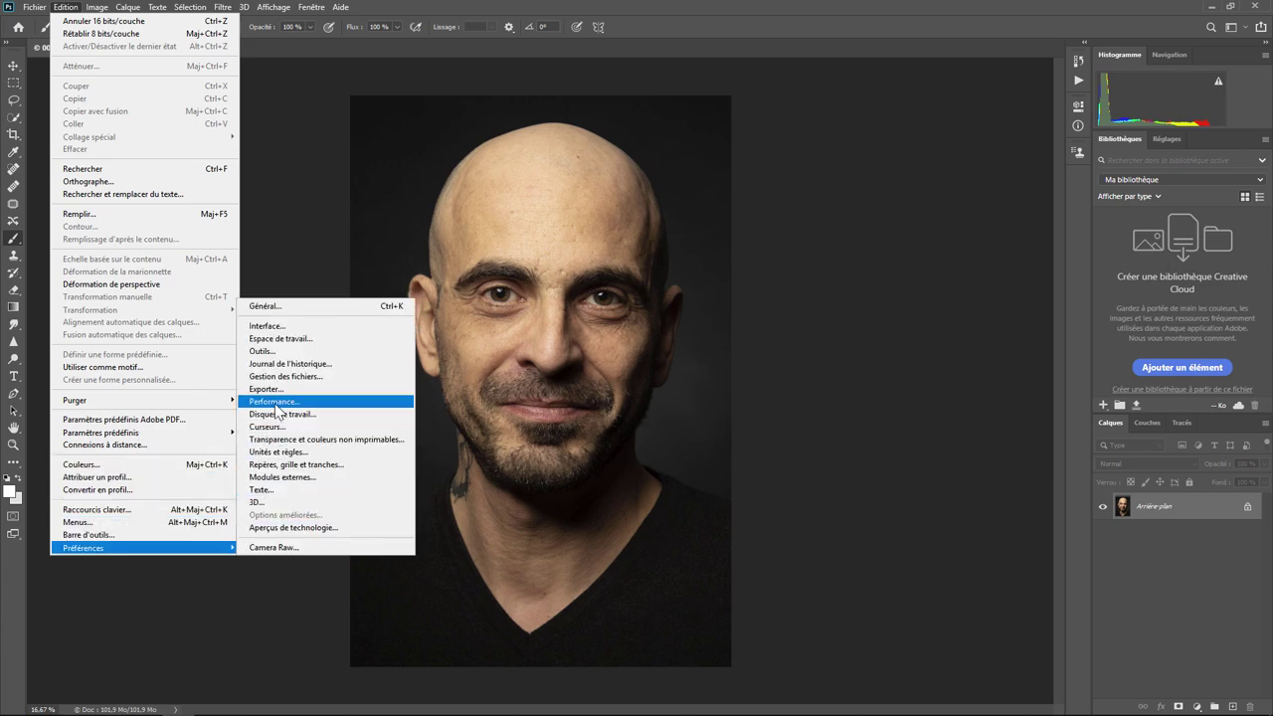
click(279, 411)
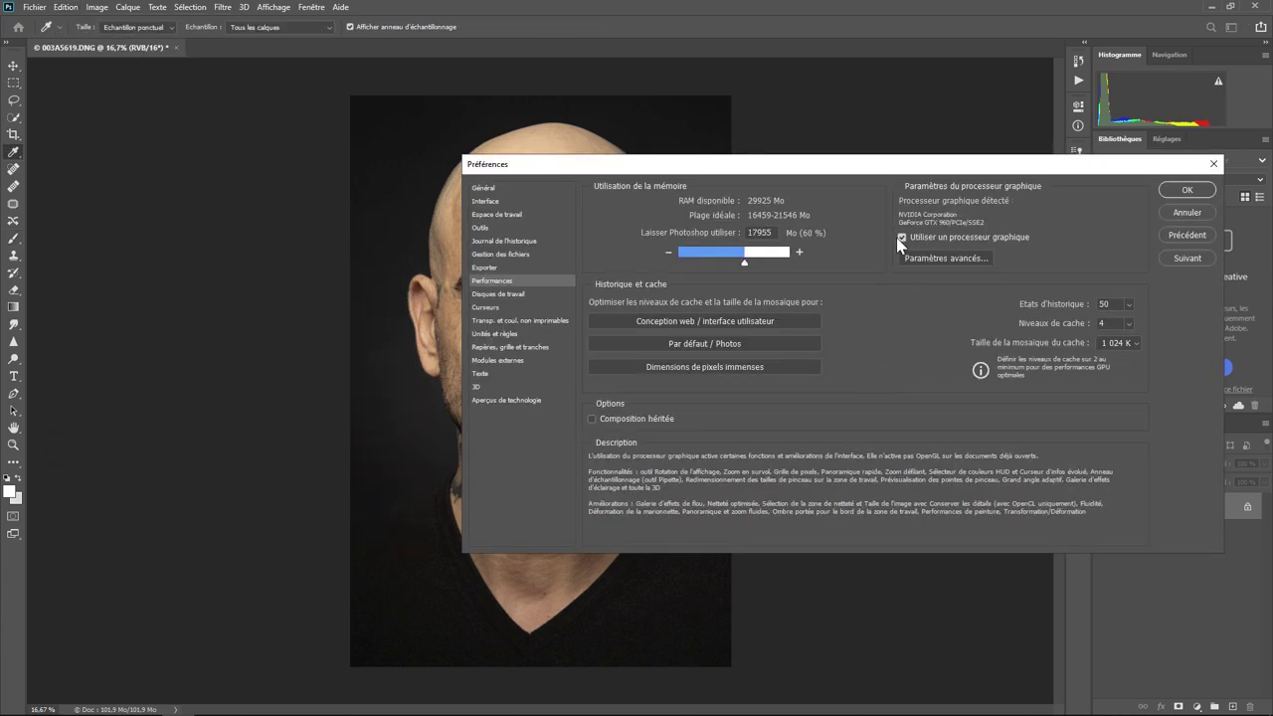
click(1180, 217)
key(b)
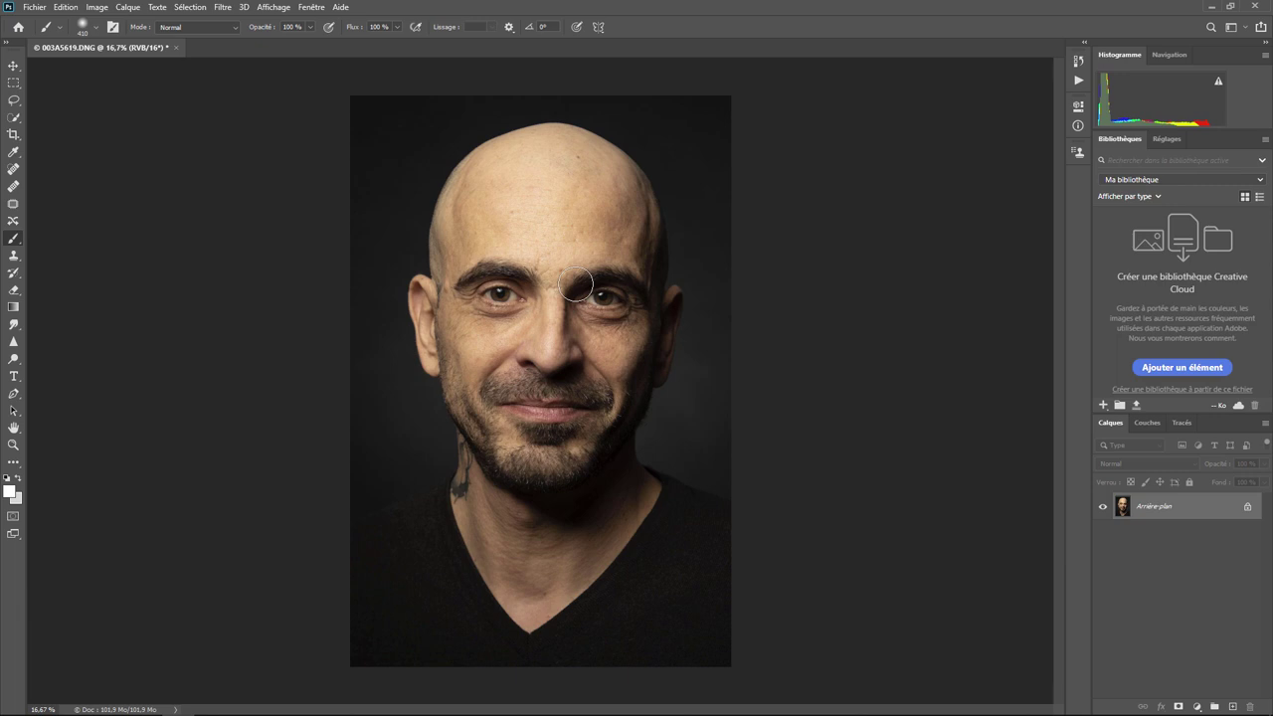
Convert the image mode to 8 bits per channel (8 bits/couche)
click(97, 8)
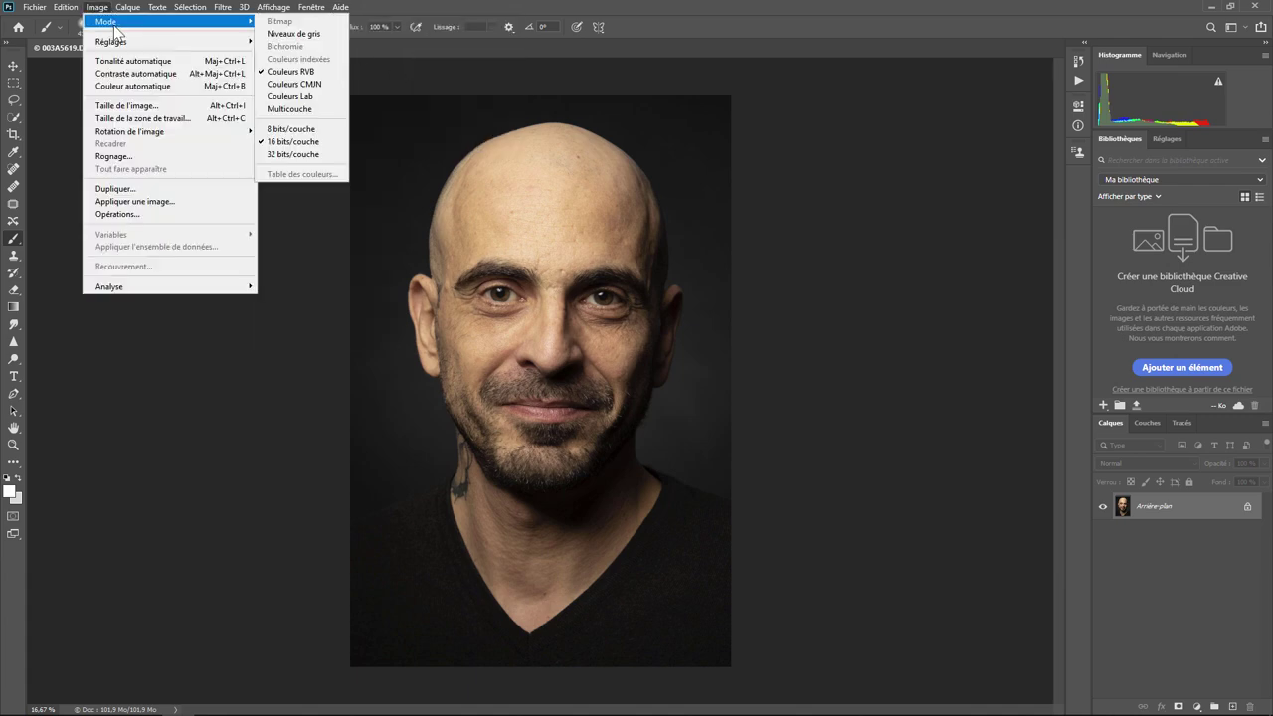
mouse_move(105, 21)
click(299, 129)
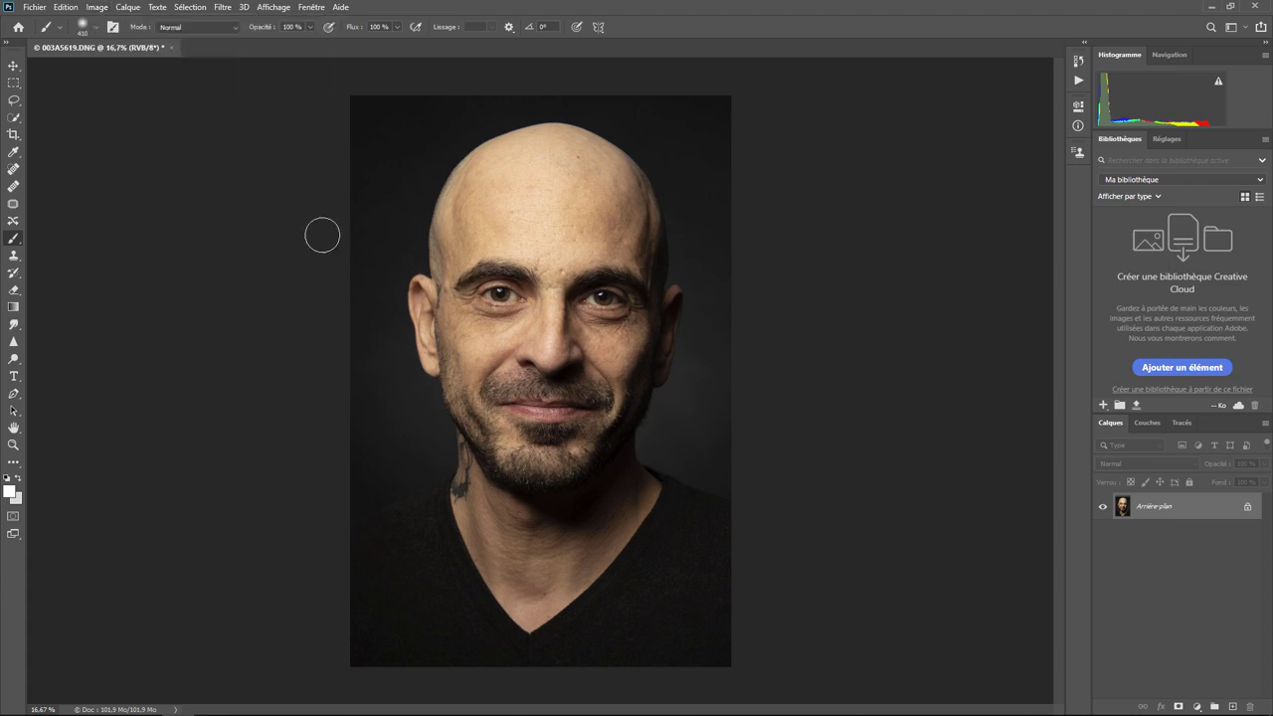
click(222, 8)
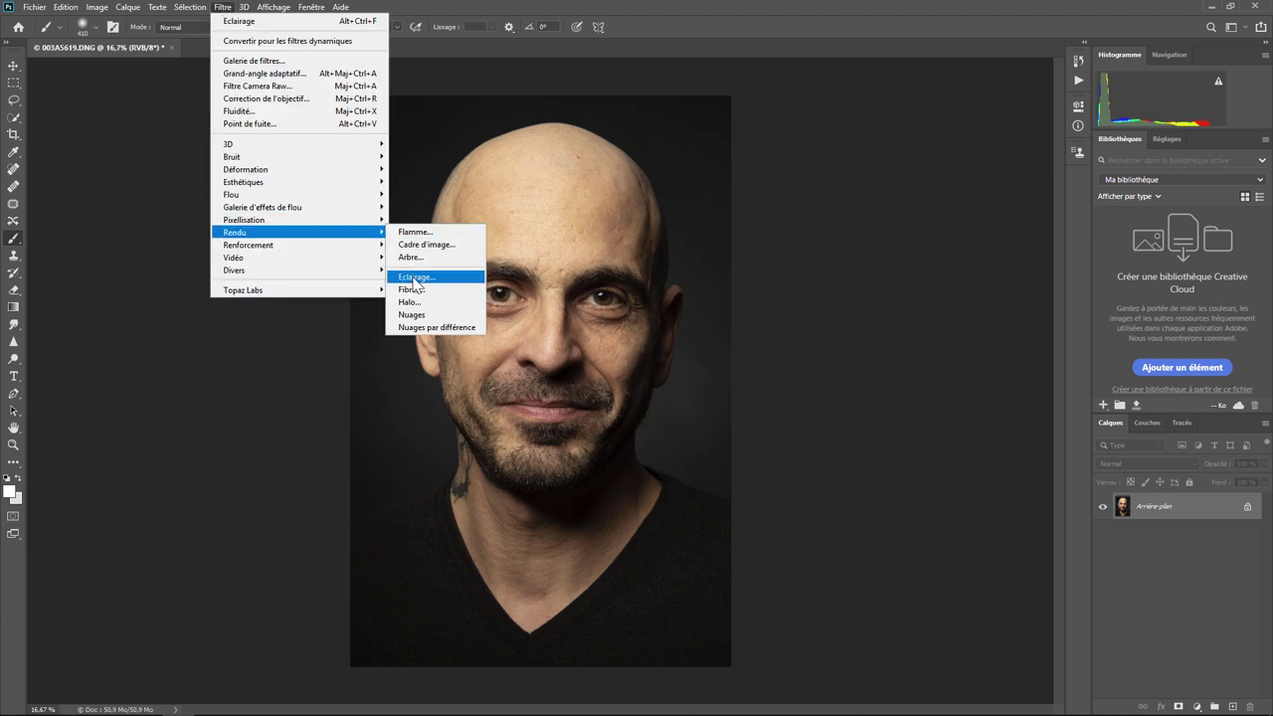
Open Eclairage with an infinite light at intensity 34, angled beside the nose
click(416, 287)
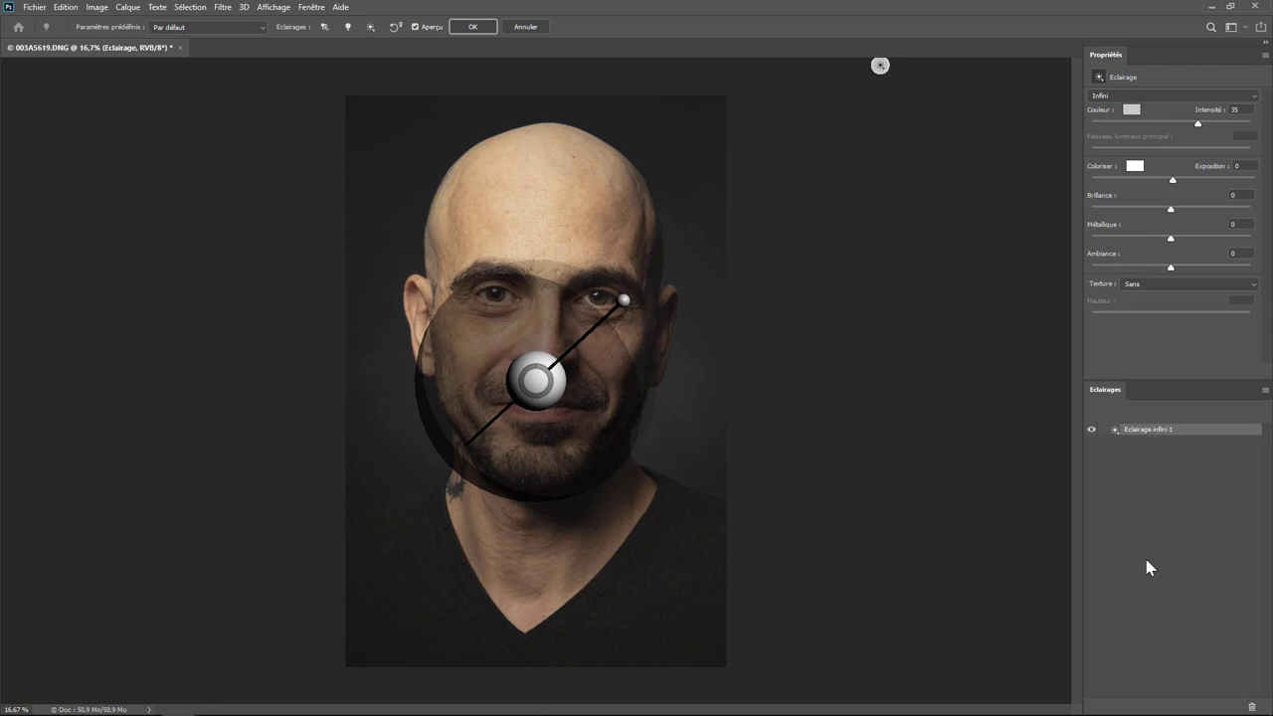
mouse_move(537, 380)
click(1136, 95)
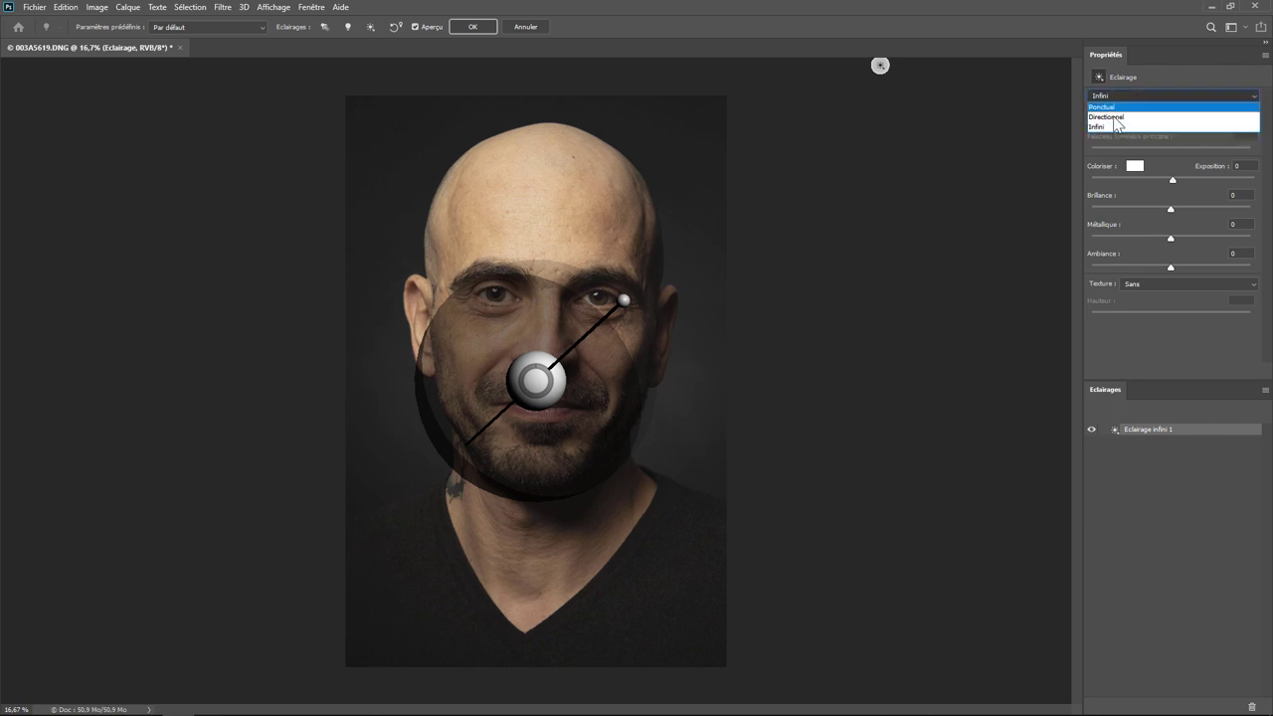
click(1105, 128)
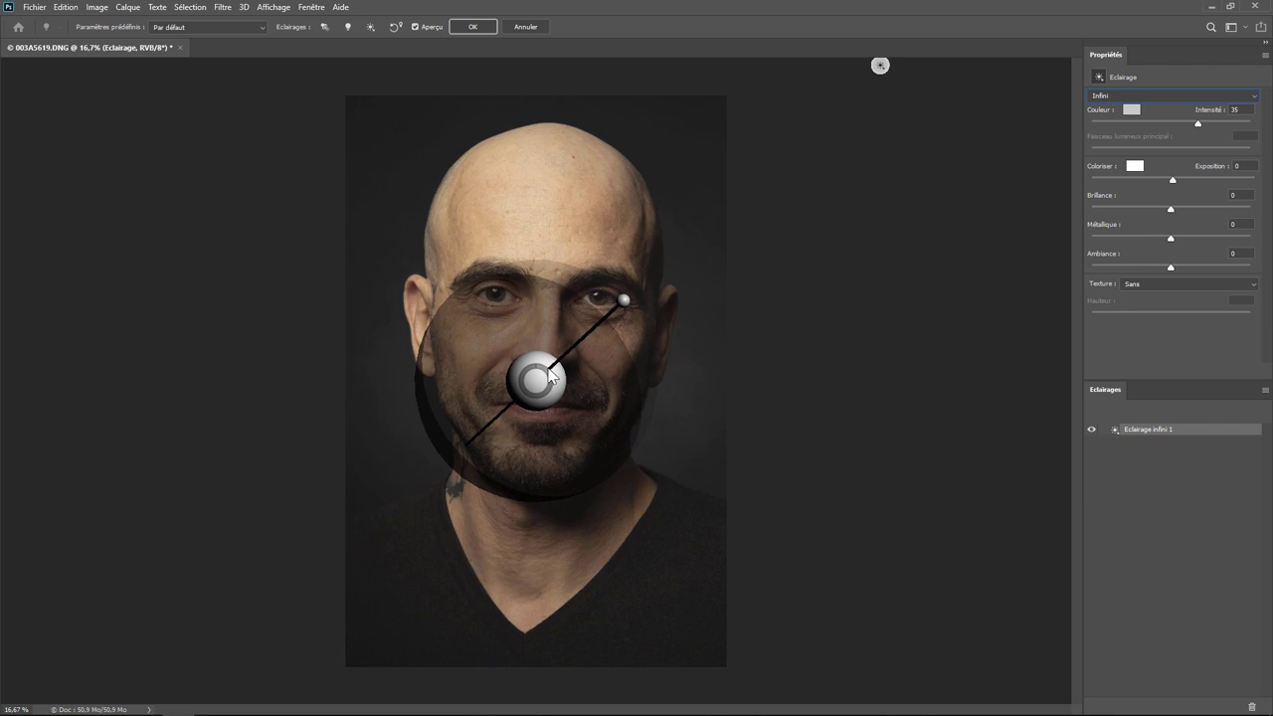
drag(549, 376, 552, 378)
drag(614, 307, 432, 304)
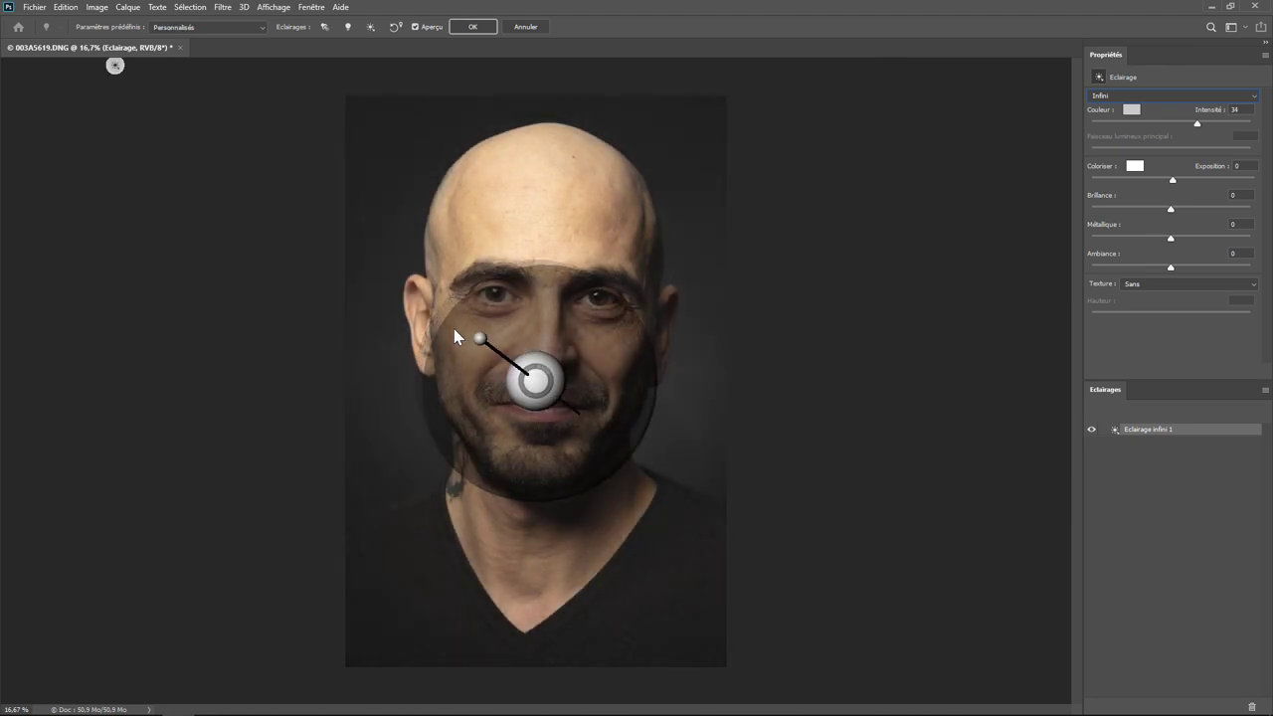
mouse_move(431, 304)
mouse_down()
mouse_move(616, 379)
mouse_move(480, 395)
mouse_move(507, 351)
mouse_up()
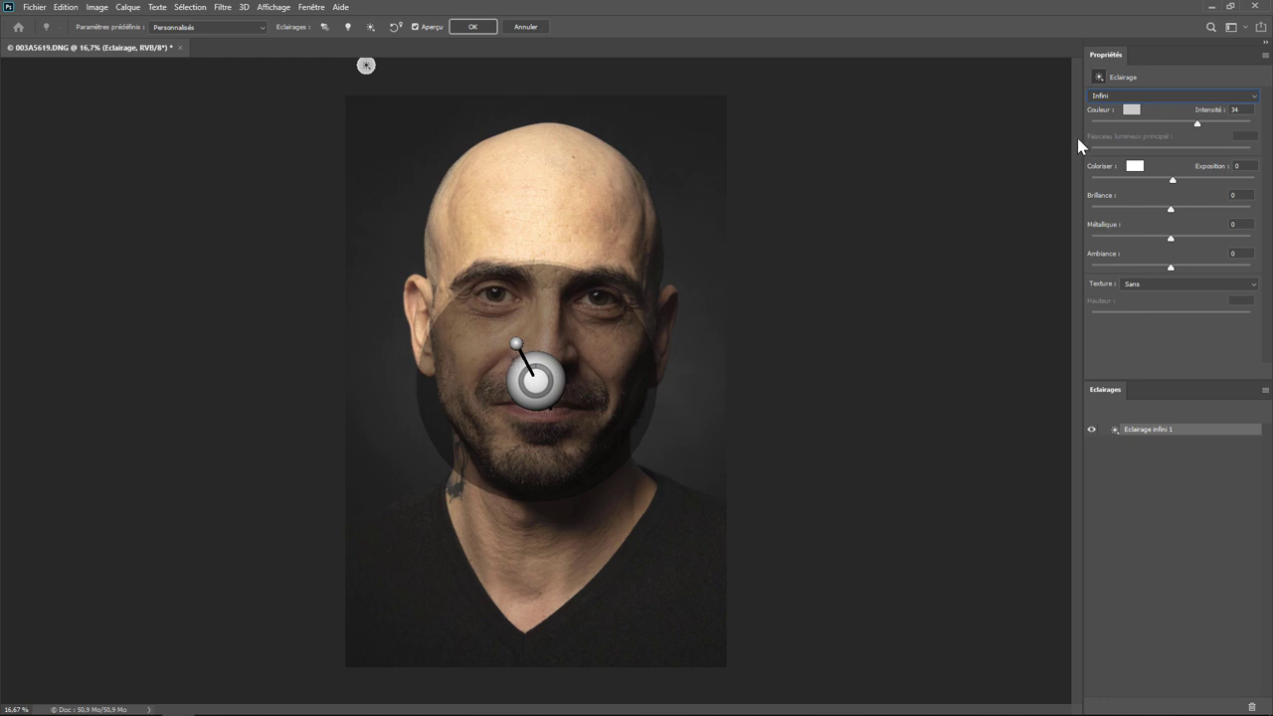
click(1124, 96)
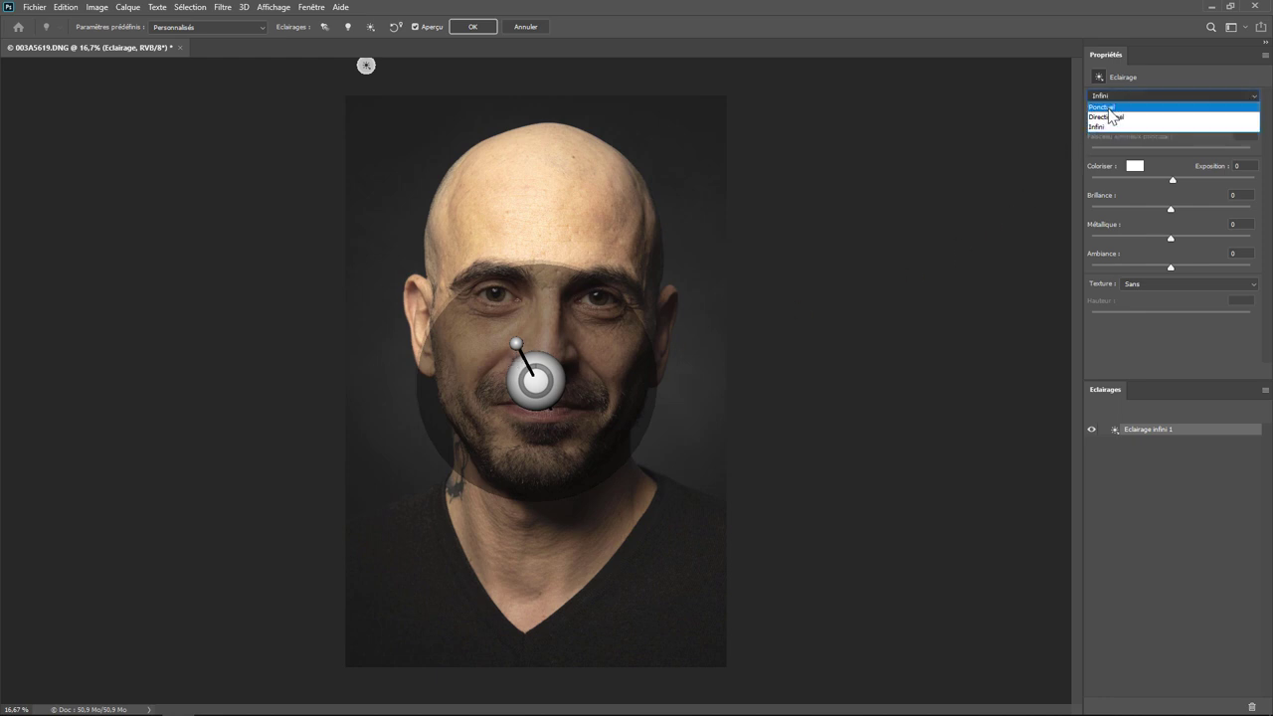
Switch to a Ponctuel point light, place it on the face and shrink its lit area
click(1108, 108)
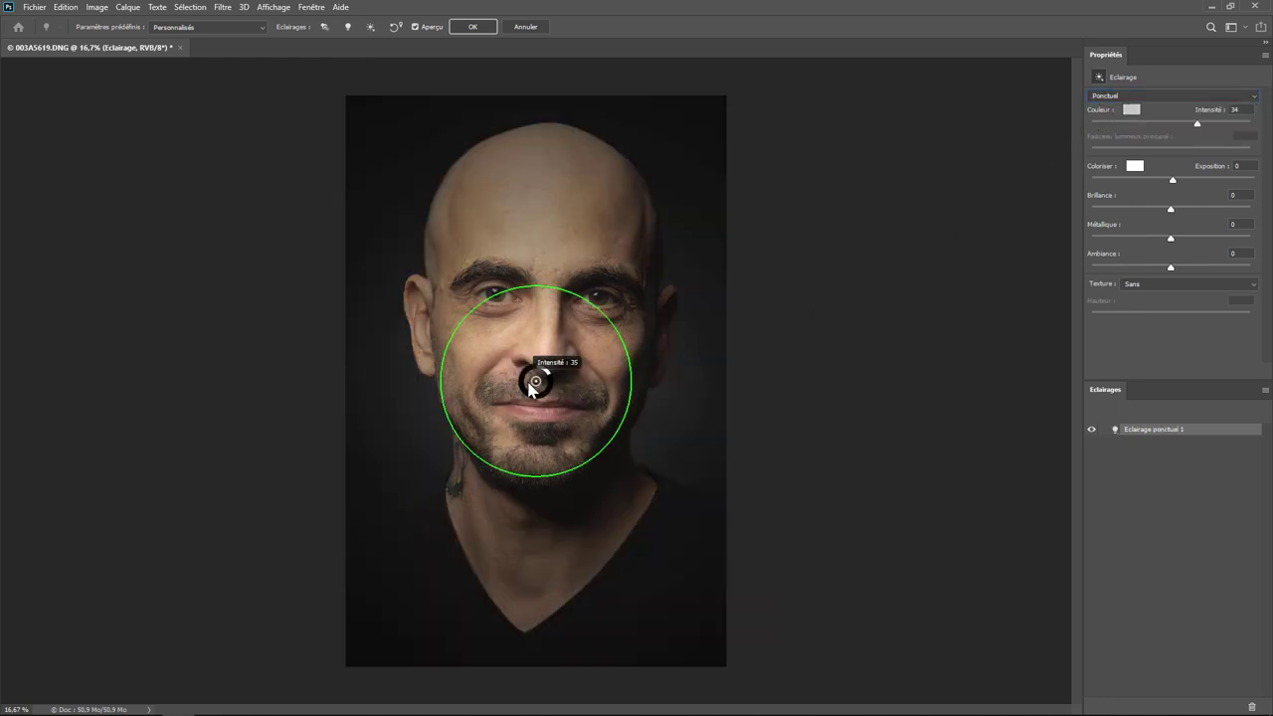
mouse_move(535, 382)
mouse_down()
mouse_move(554, 249)
mouse_move(497, 569)
mouse_move(562, 232)
mouse_move(541, 232)
mouse_move(534, 271)
mouse_move(522, 231)
mouse_move(556, 245)
mouse_up()
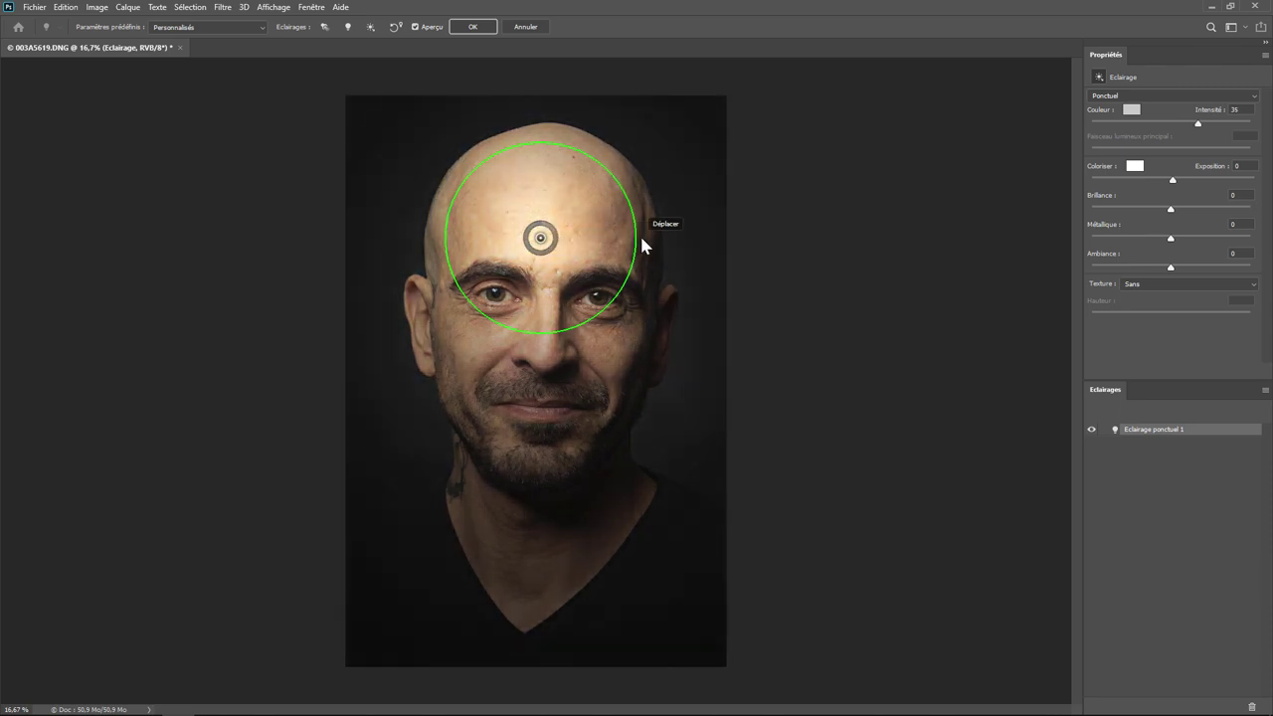
drag(638, 243, 638, 243)
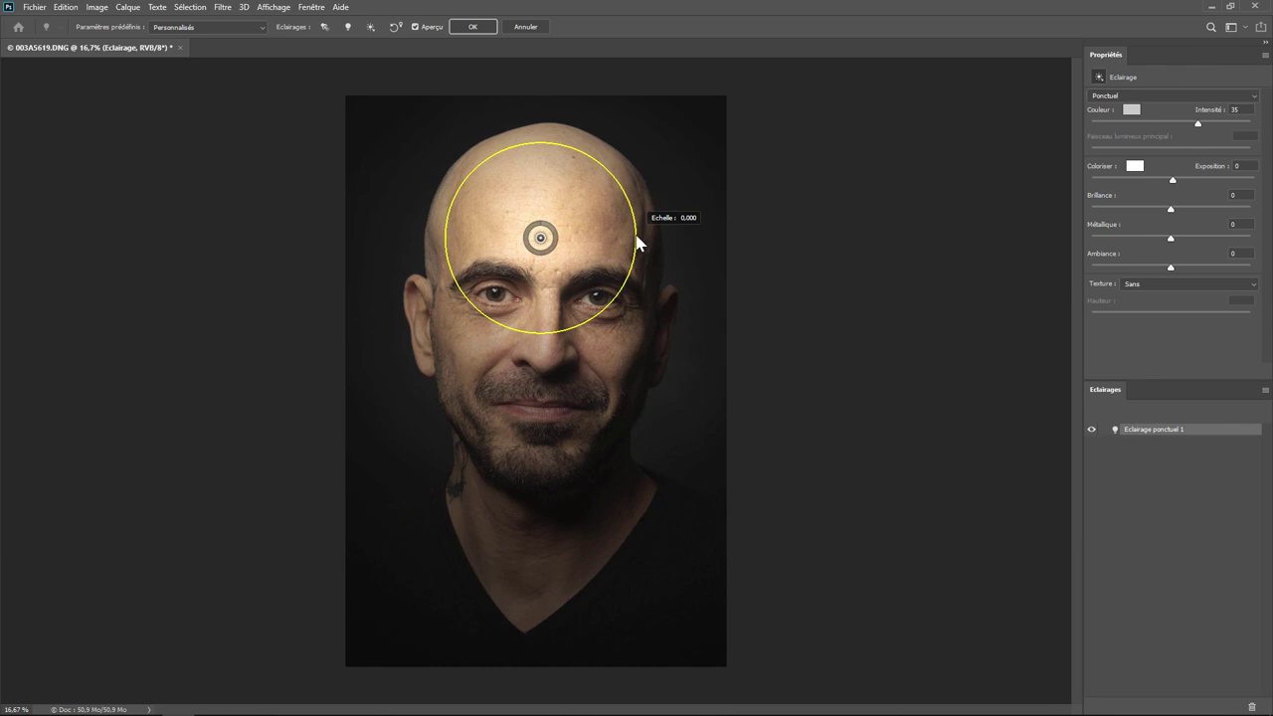
mouse_move(637, 244)
mouse_down()
mouse_move(612, 251)
mouse_move(683, 239)
mouse_move(549, 246)
mouse_move(609, 348)
mouse_move(609, 298)
mouse_move(612, 345)
mouse_up()
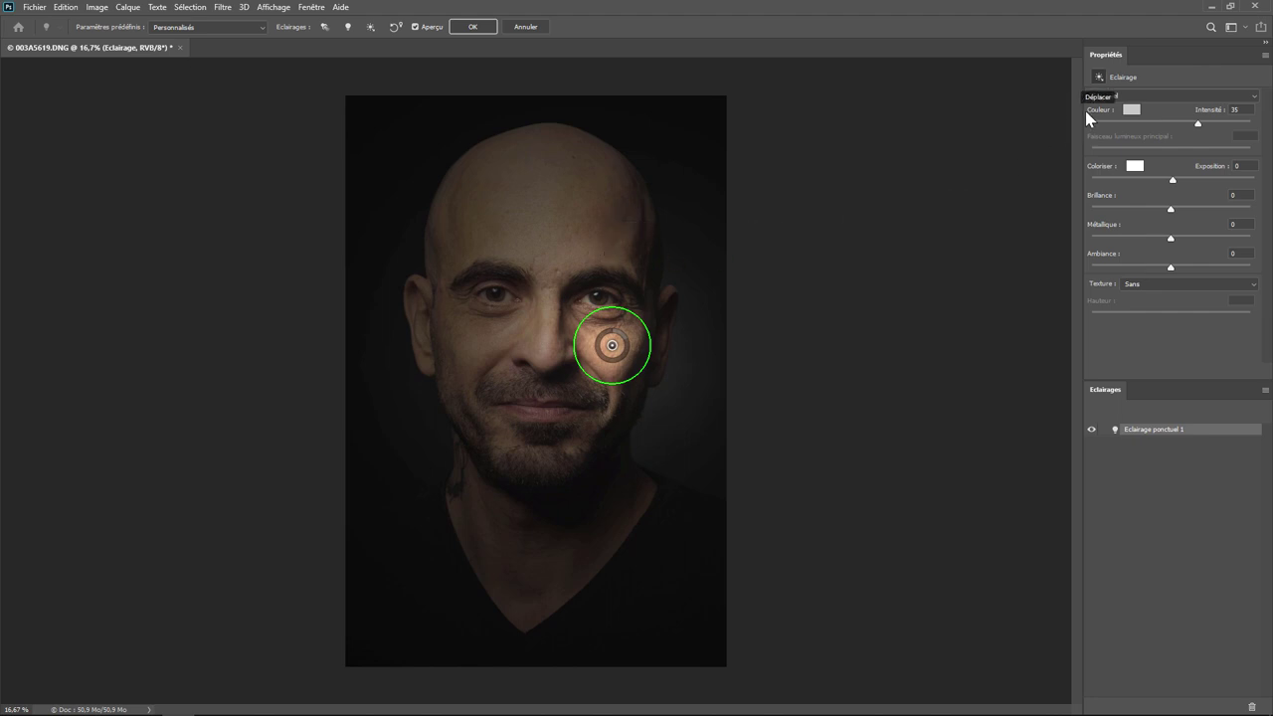
click(1112, 94)
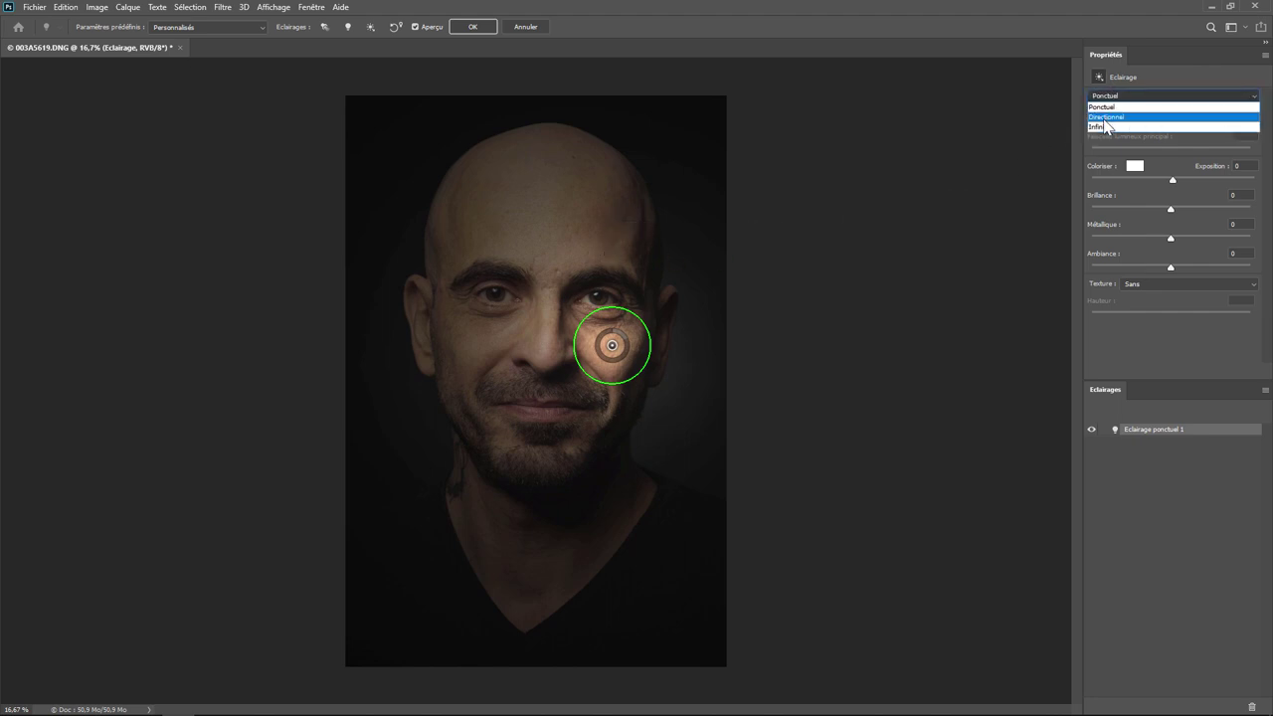
Make it a Directionnel spotlight over the head, enlarge its pool and set hotspot to 64
click(1104, 120)
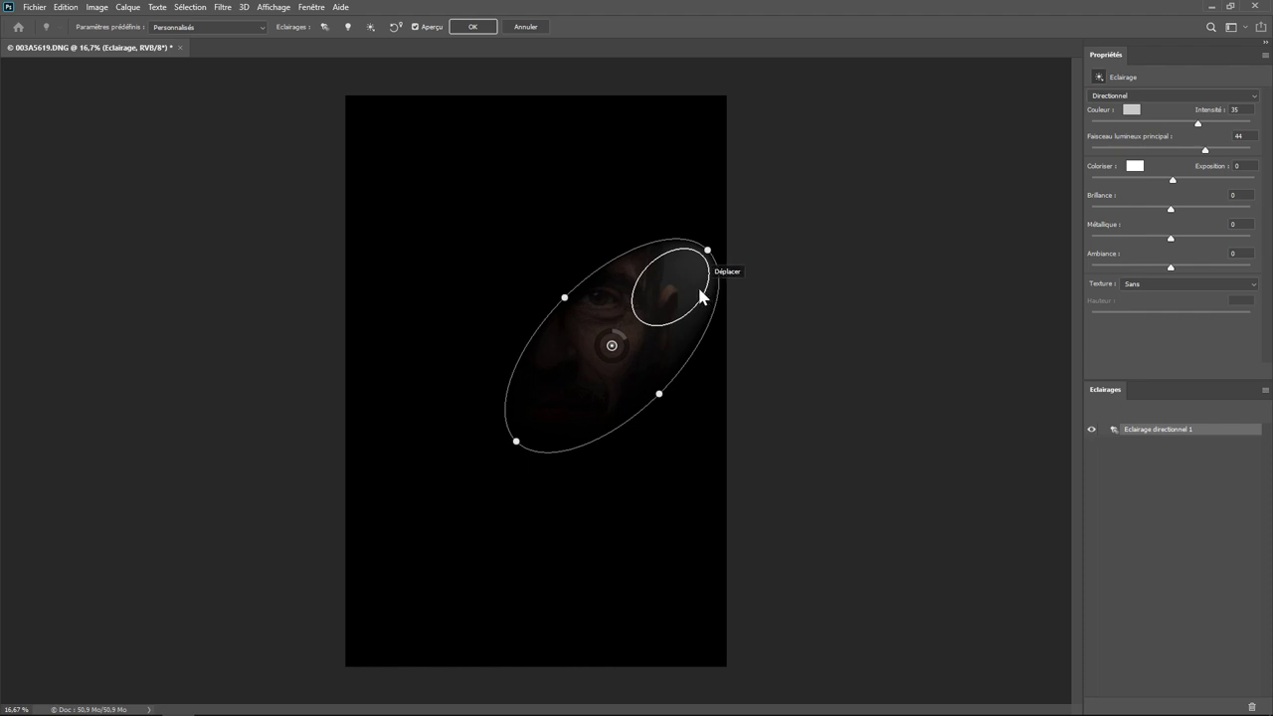
mouse_move(672, 271)
mouse_down()
mouse_move(624, 204)
mouse_move(612, 161)
mouse_up()
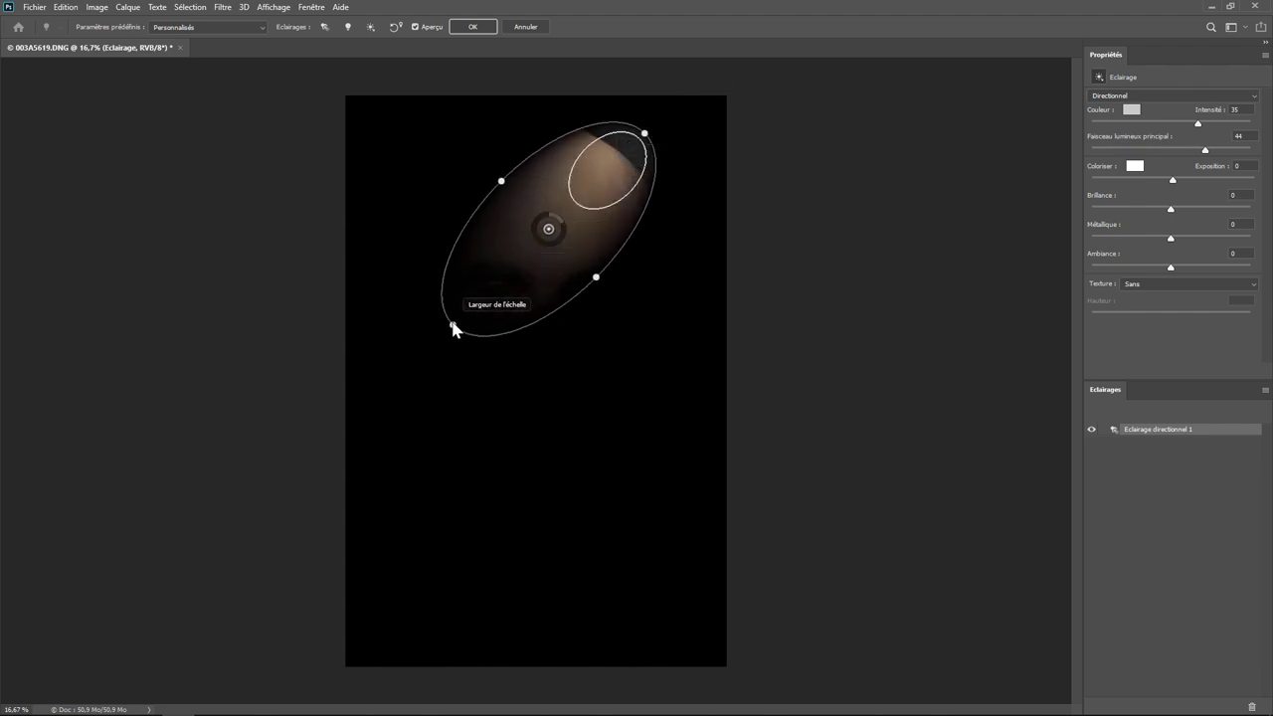
drag(453, 328, 408, 363)
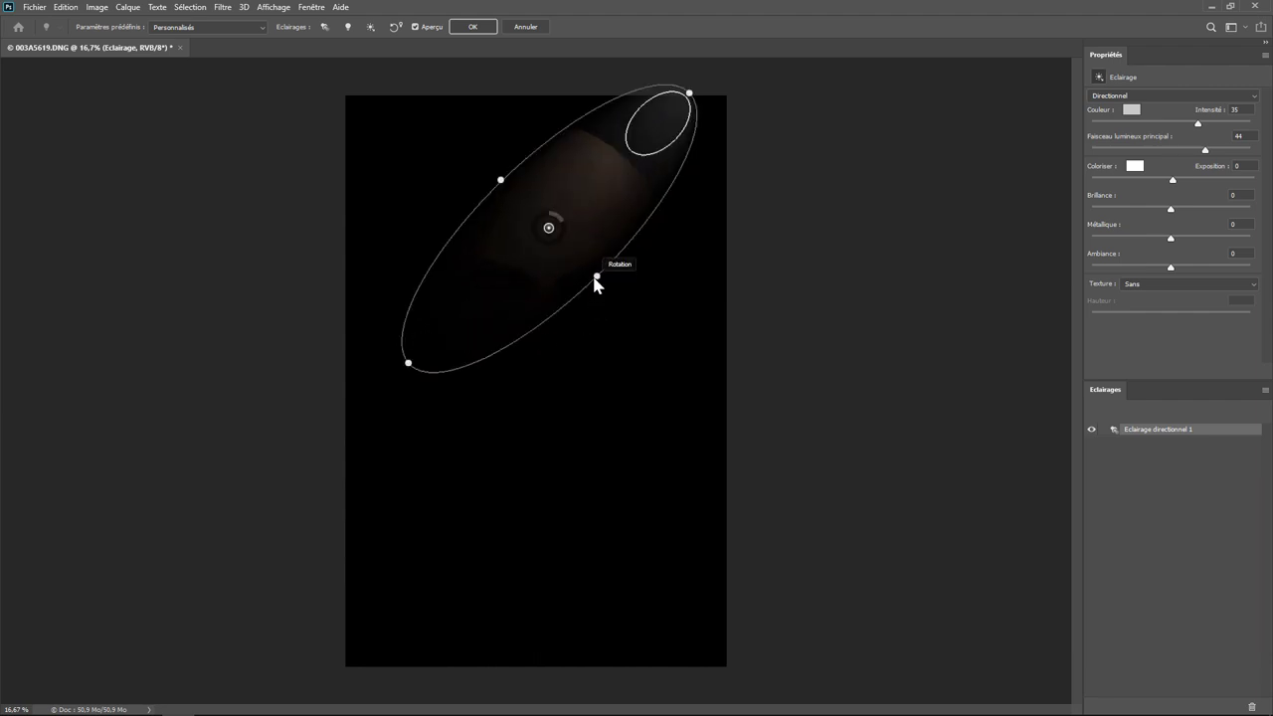
drag(598, 277, 631, 321)
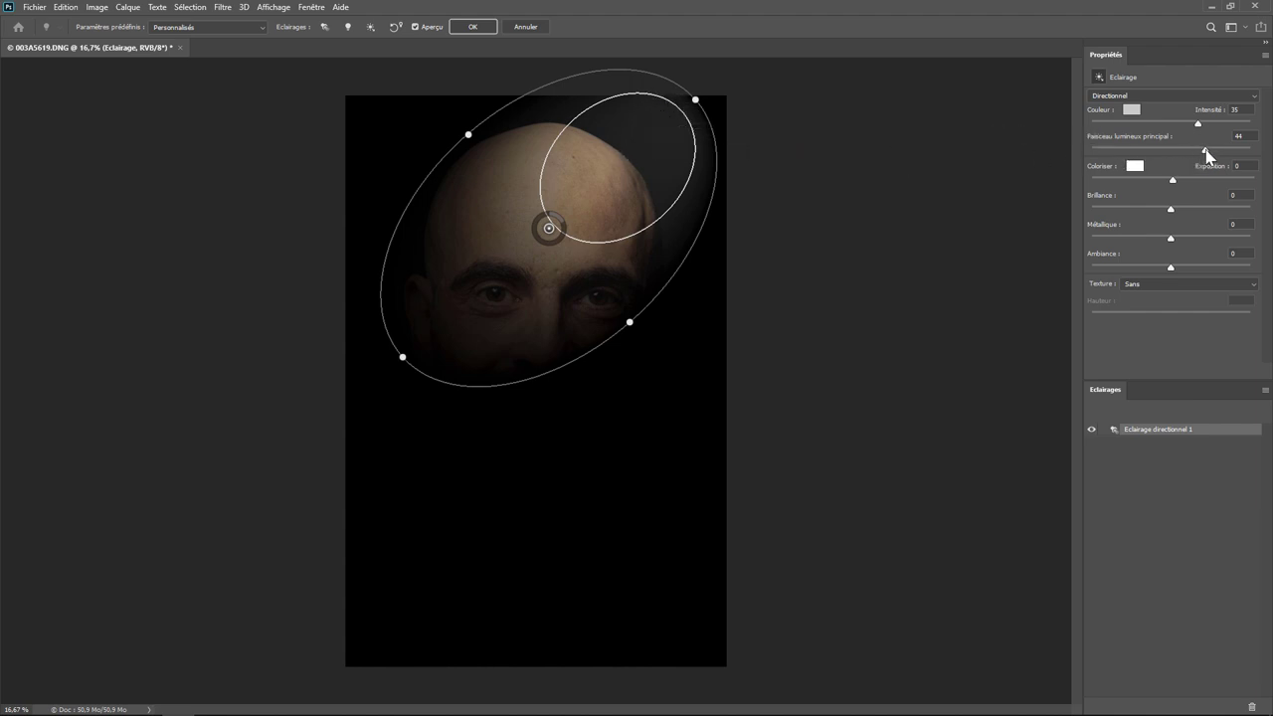
mouse_move(1207, 150)
mouse_down()
mouse_move(1162, 150)
mouse_move(1235, 156)
mouse_move(1222, 154)
mouse_up()
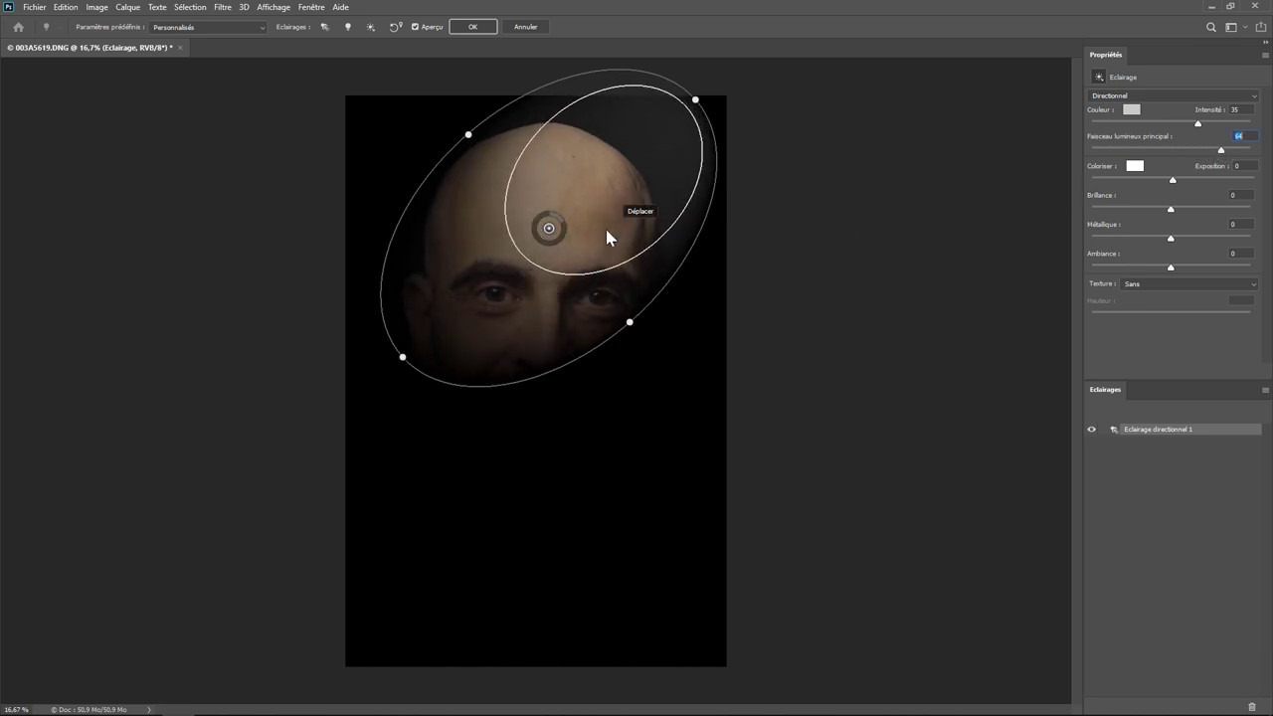
drag(548, 230, 548, 260)
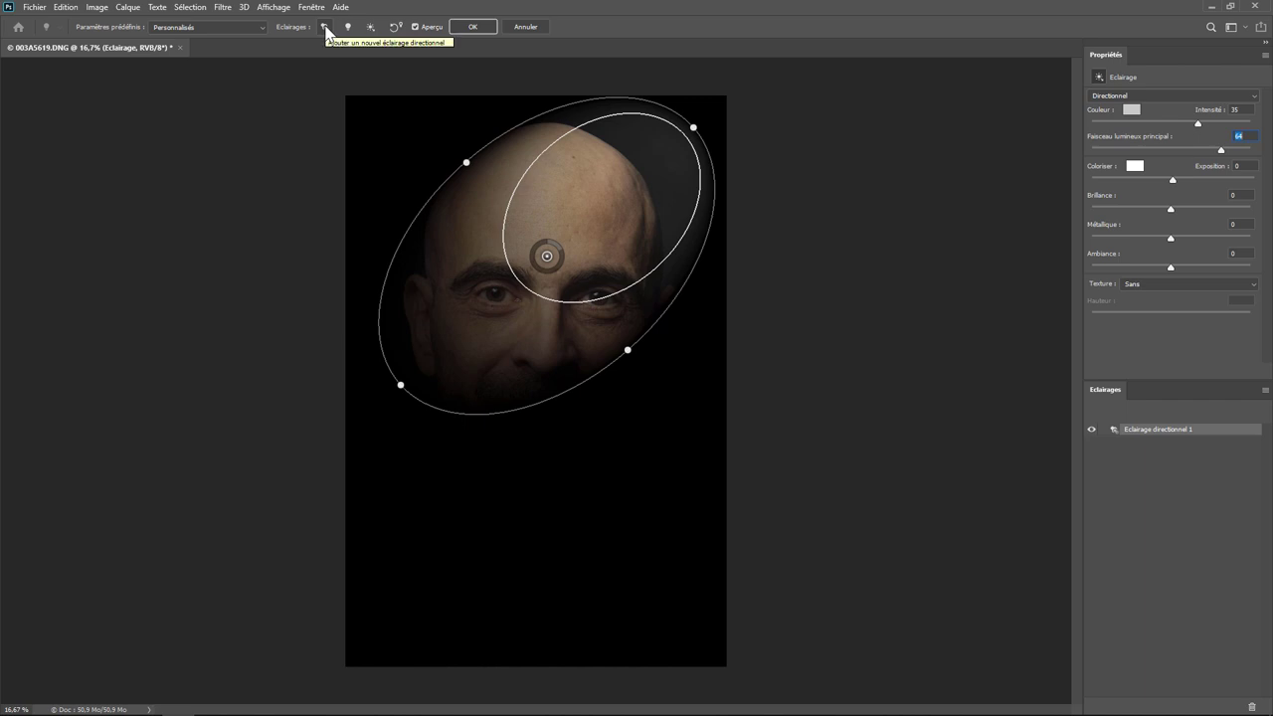
Add a second spotlight, then move, rotate and widen it over the chin and neck
click(325, 28)
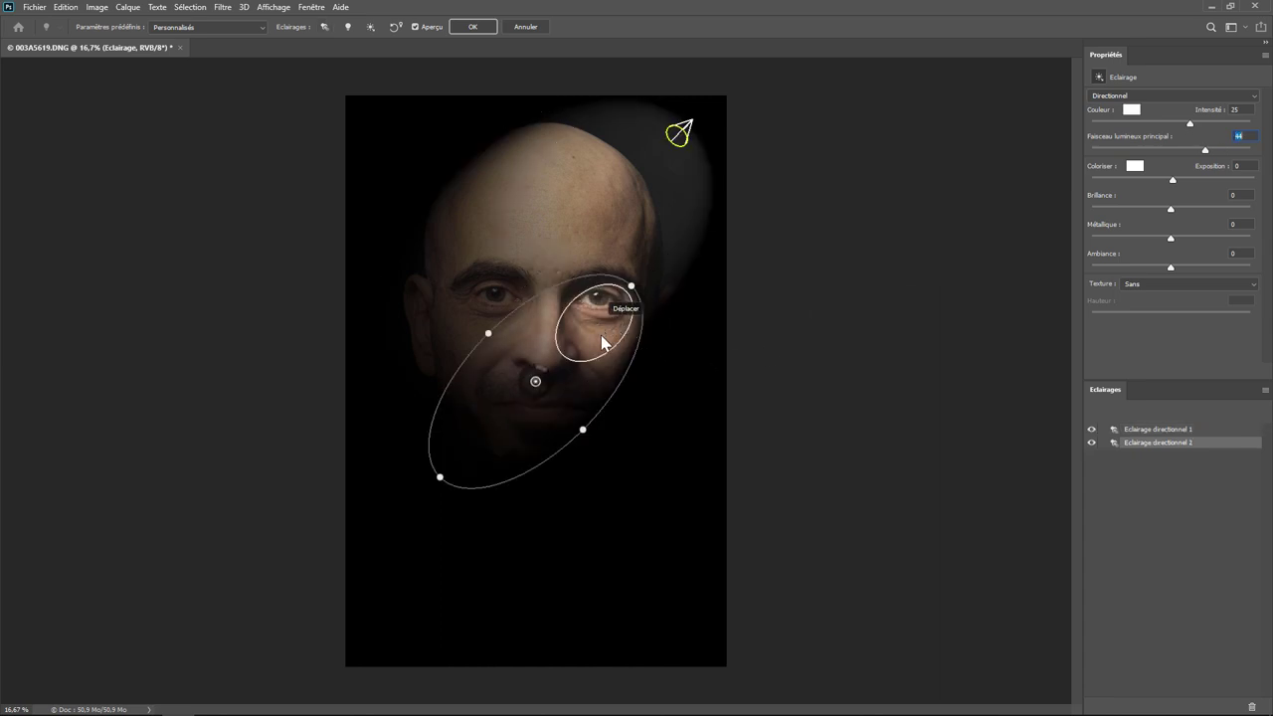
mouse_move(601, 343)
mouse_down()
mouse_move(579, 447)
mouse_move(588, 425)
mouse_up()
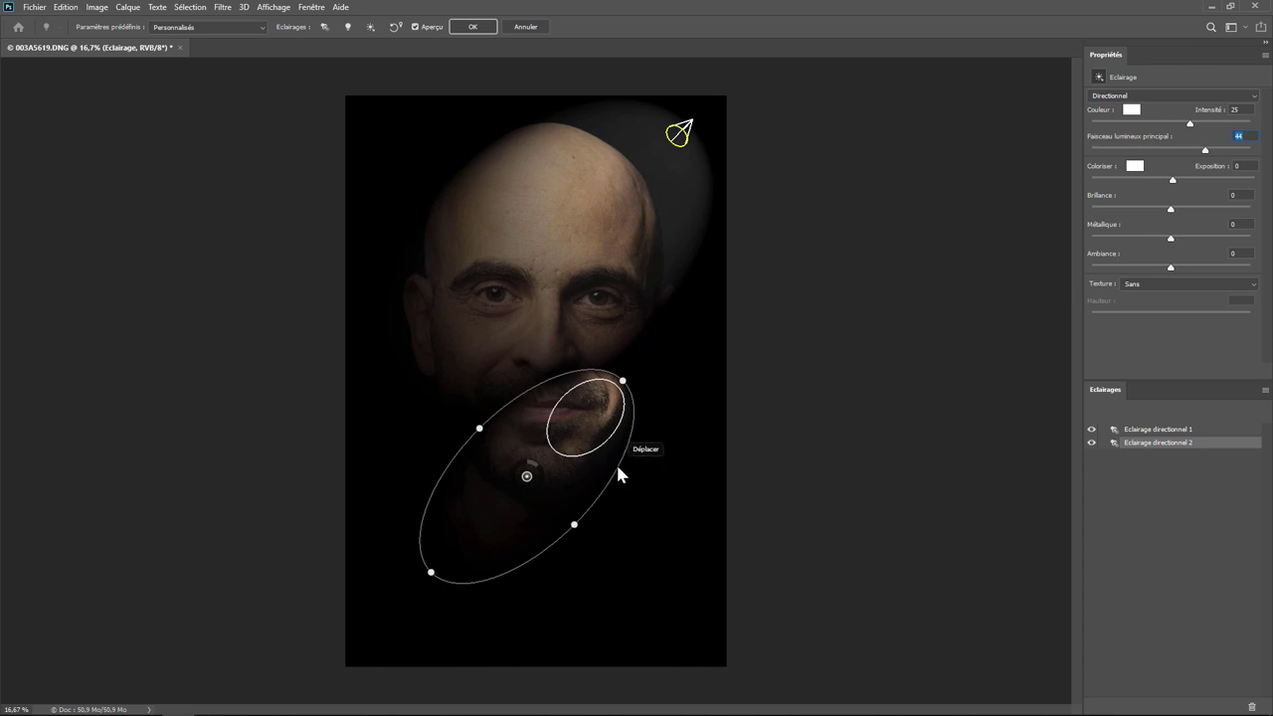
drag(618, 467, 398, 527)
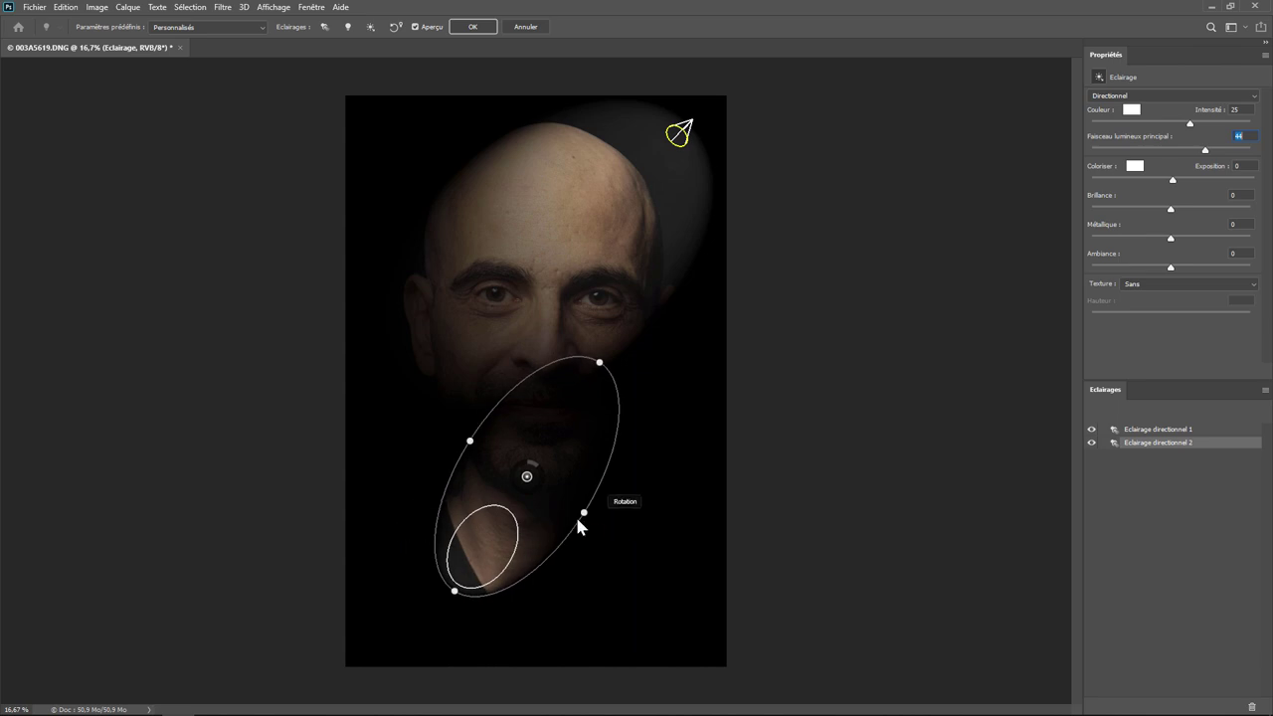
drag(585, 513, 623, 527)
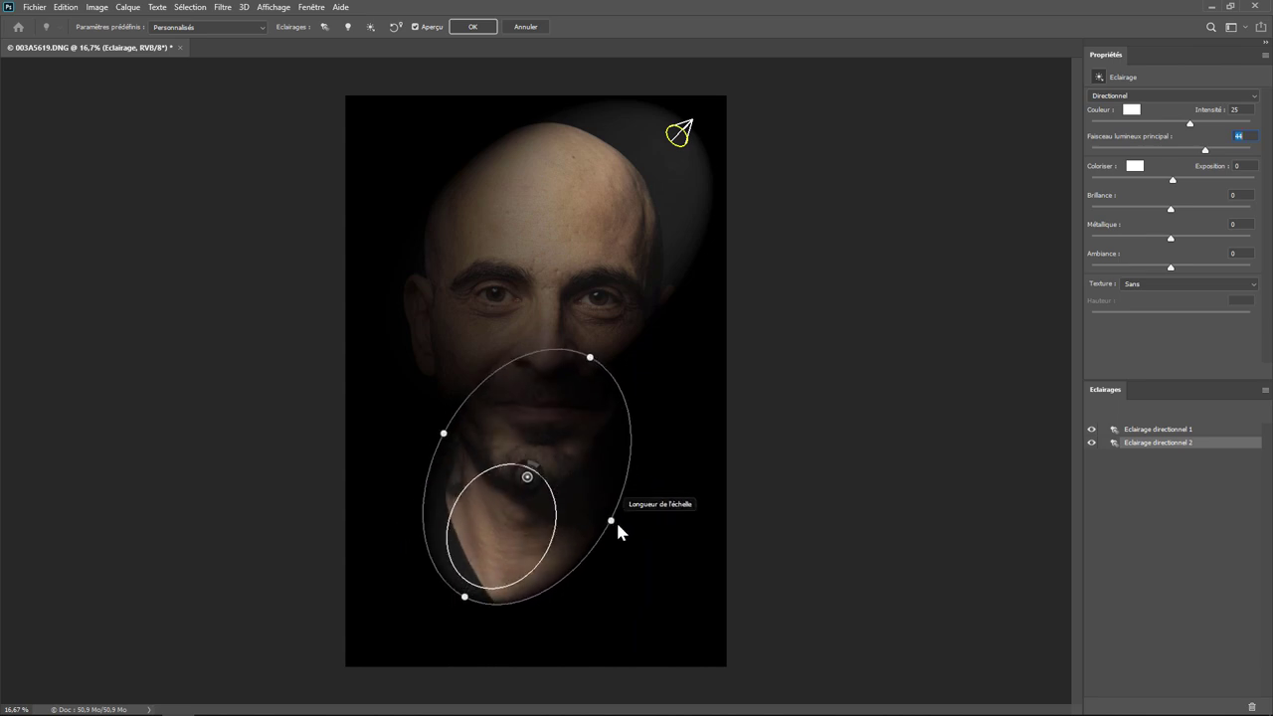
drag(521, 528, 461, 555)
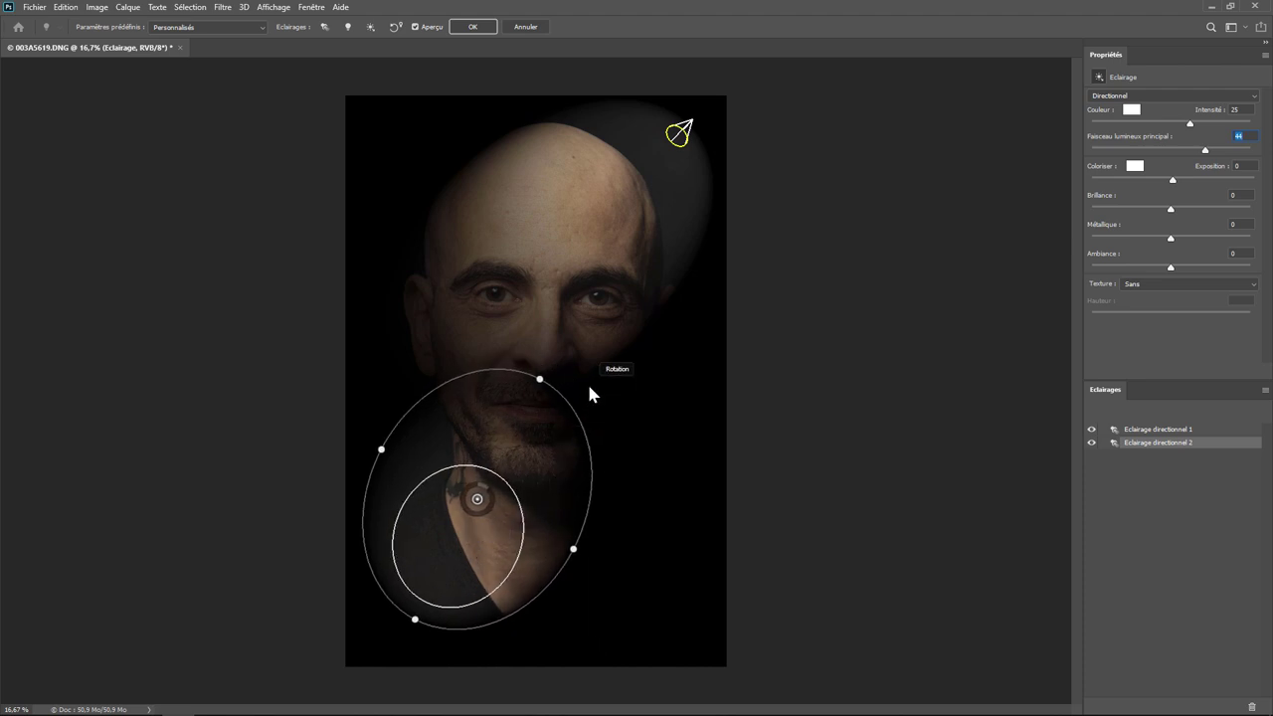
Colour Eclairage directionnel 1 pure red and delete Eclairage directionnel 2 on the chest
click(1170, 431)
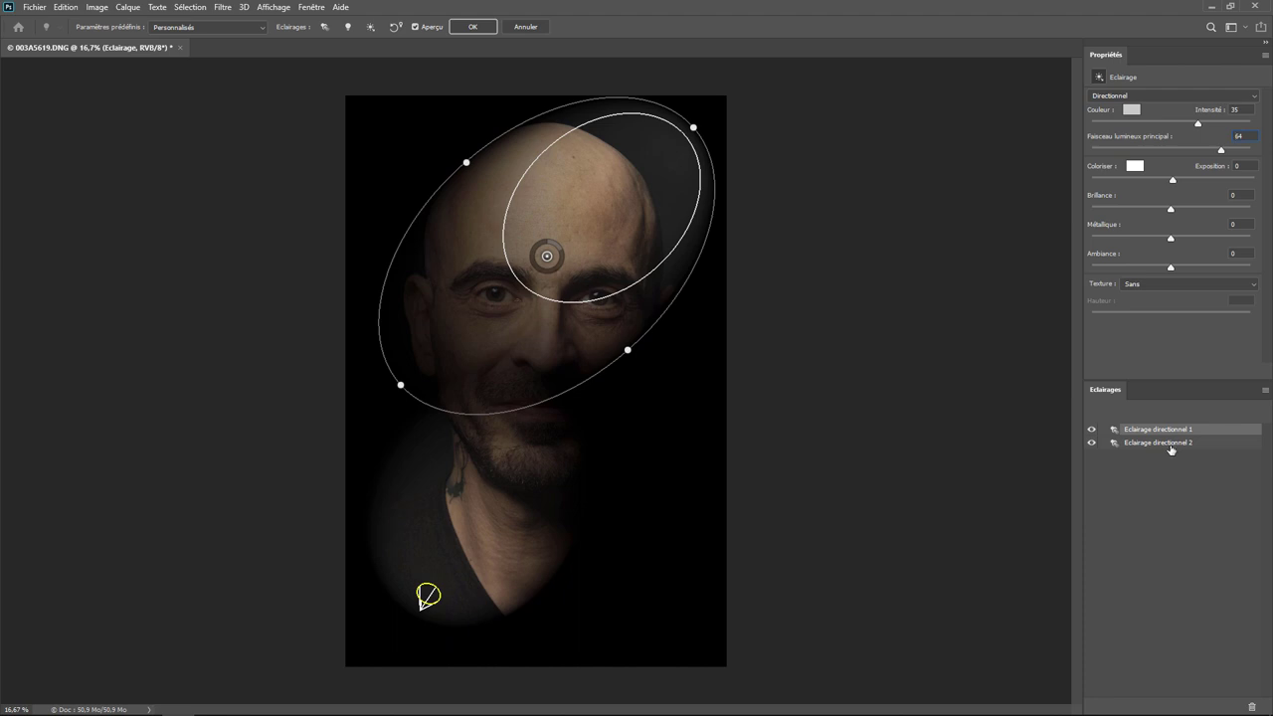
click(1171, 446)
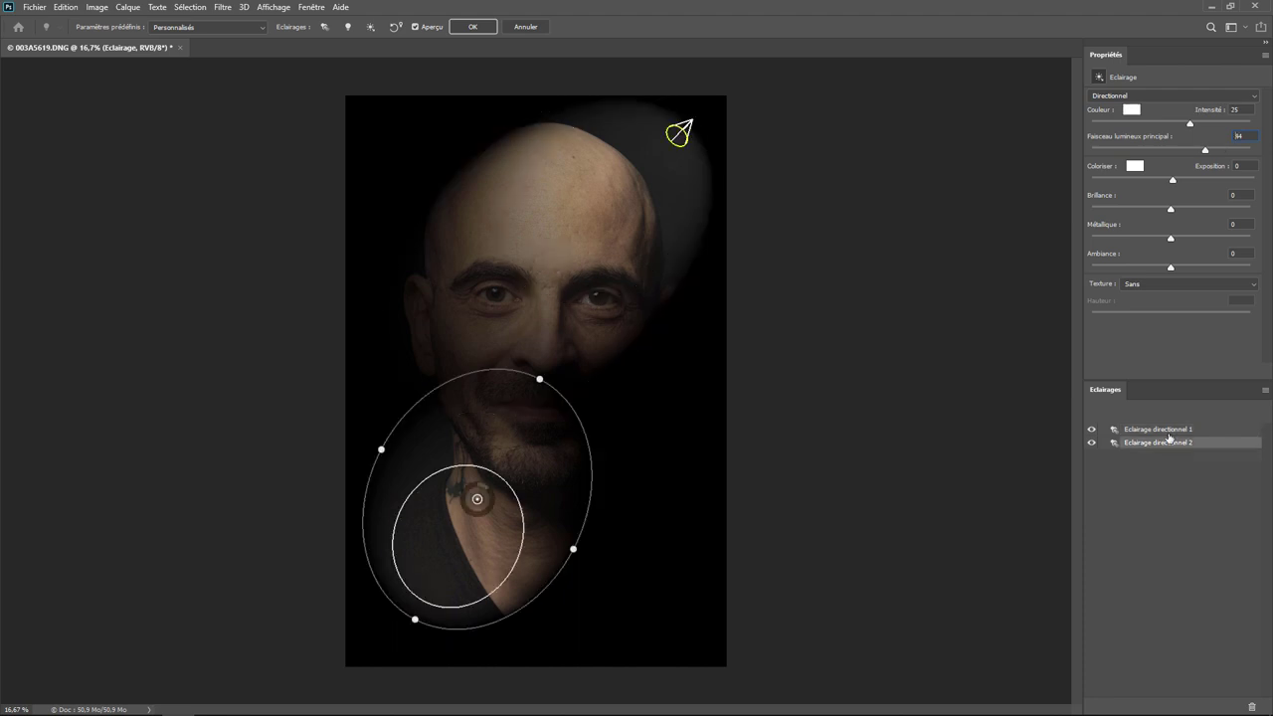
click(426, 596)
click(676, 134)
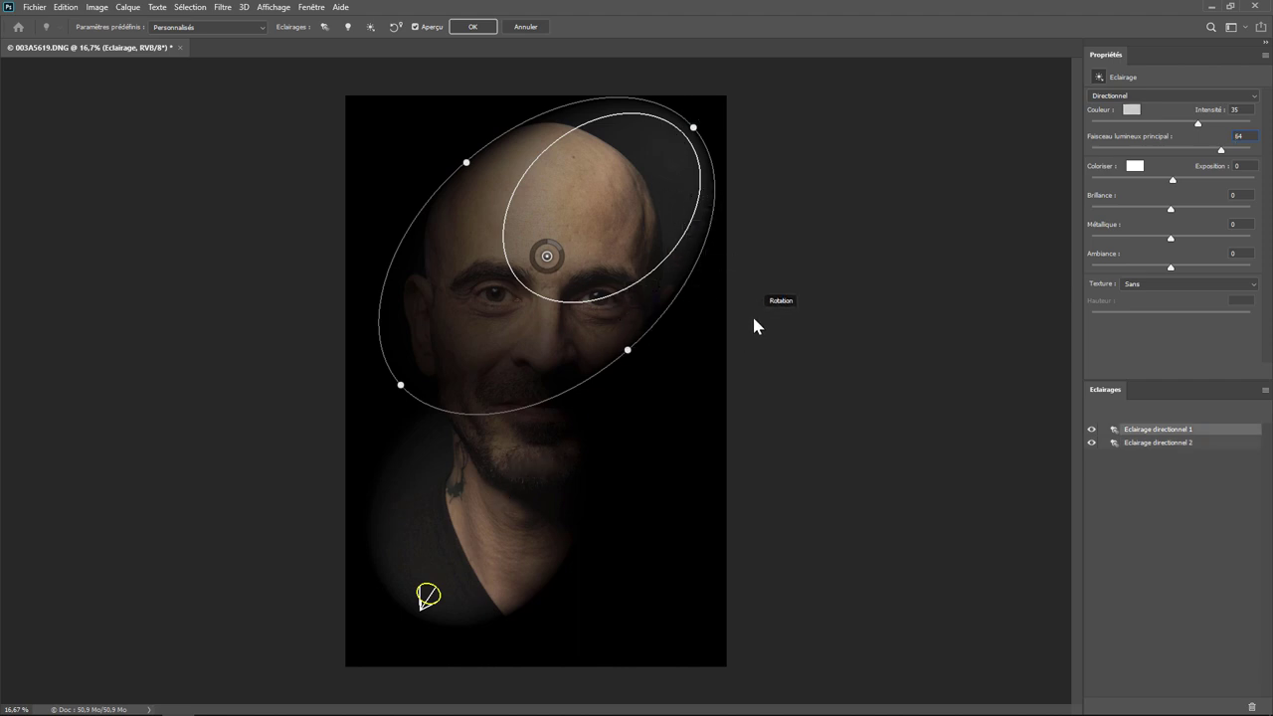
click(1134, 111)
click(856, 350)
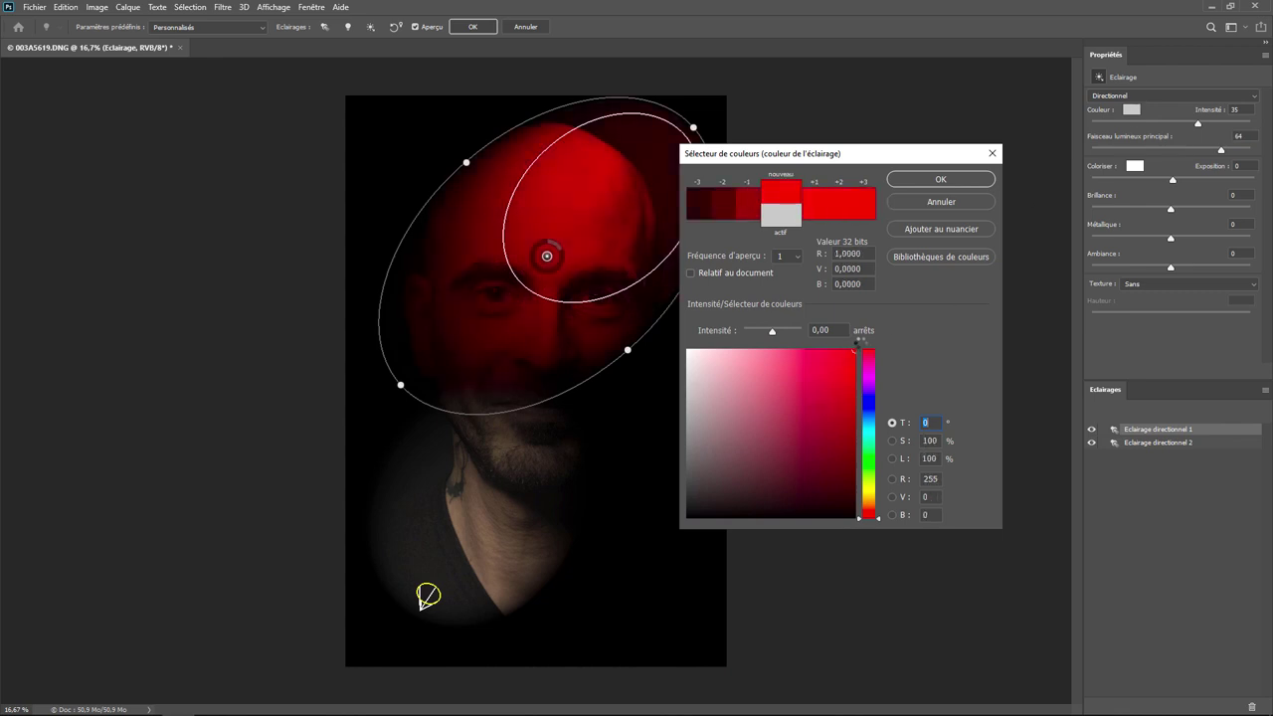
click(953, 181)
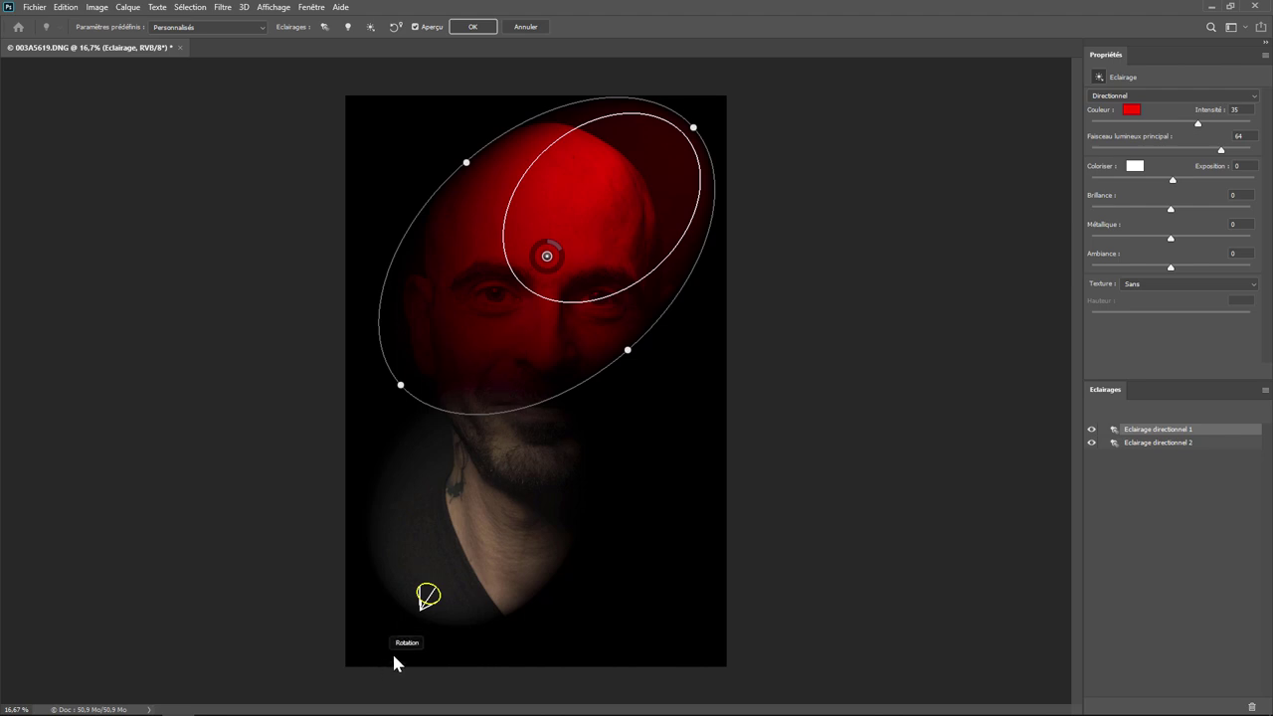
click(1159, 445)
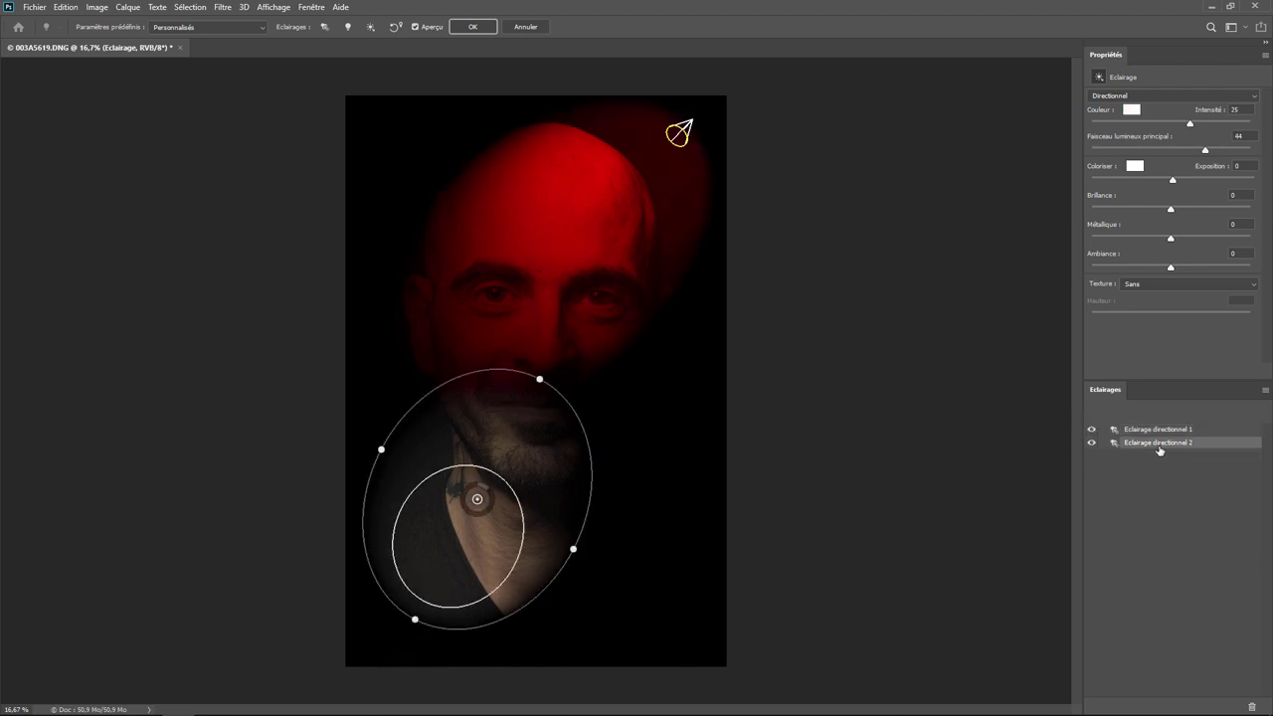
click(1251, 708)
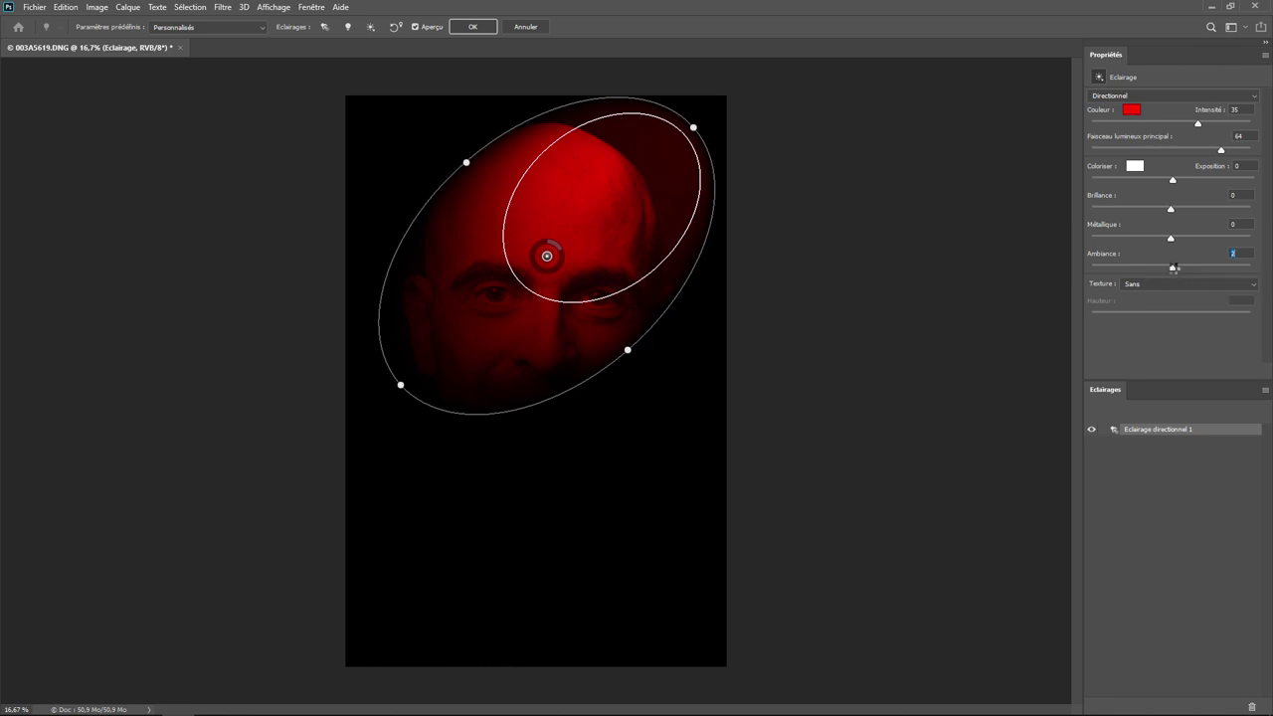
Set the Ambiance slider to 42
drag(1172, 267, 1198, 268)
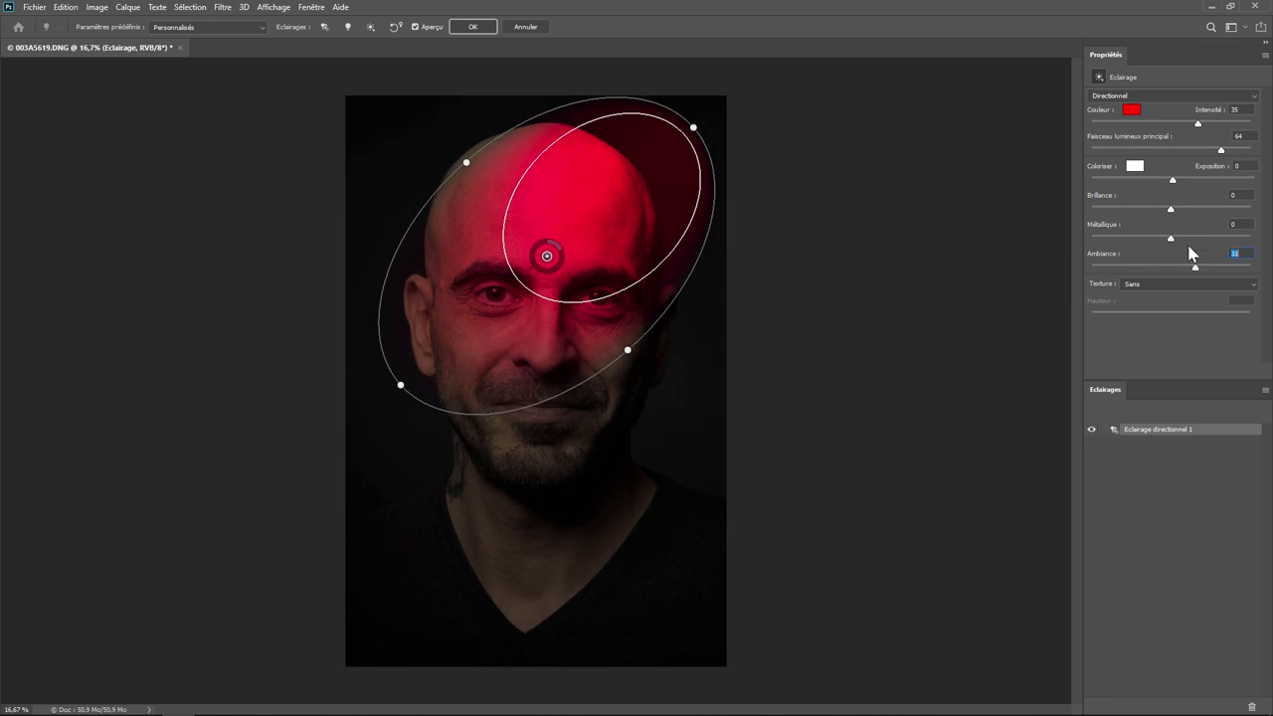
drag(1196, 269, 1223, 268)
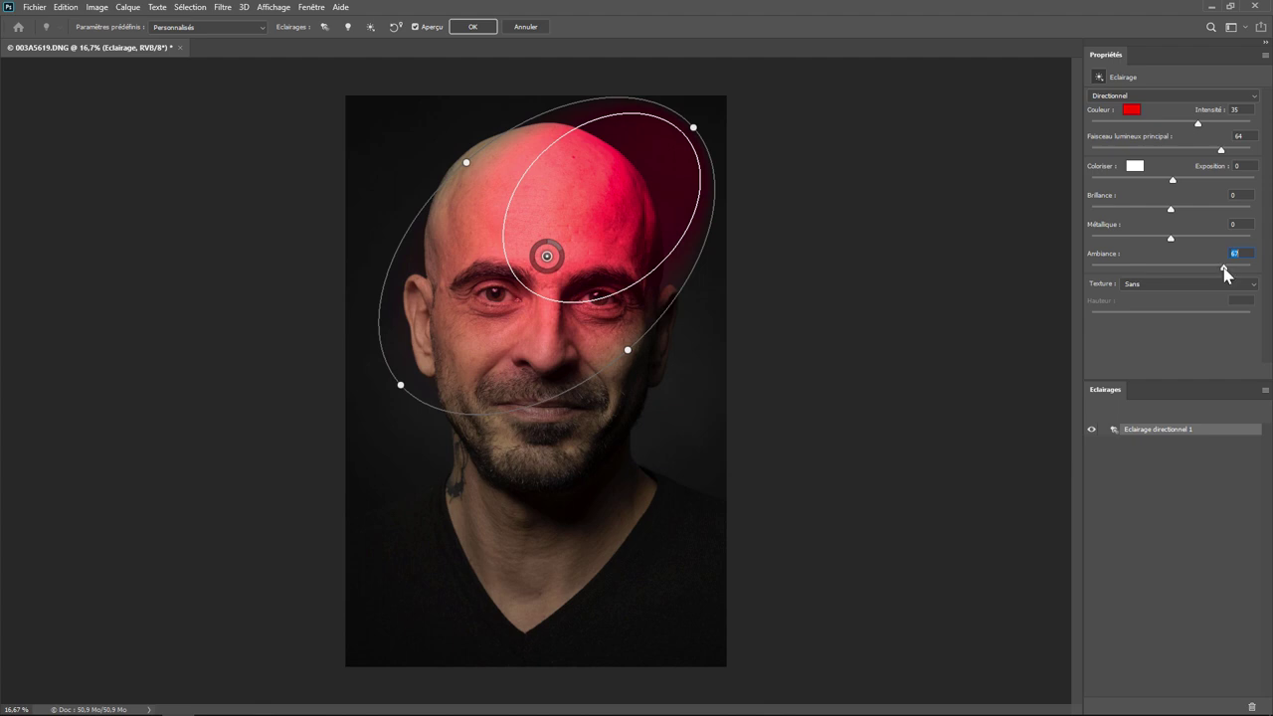
drag(1224, 270, 1204, 270)
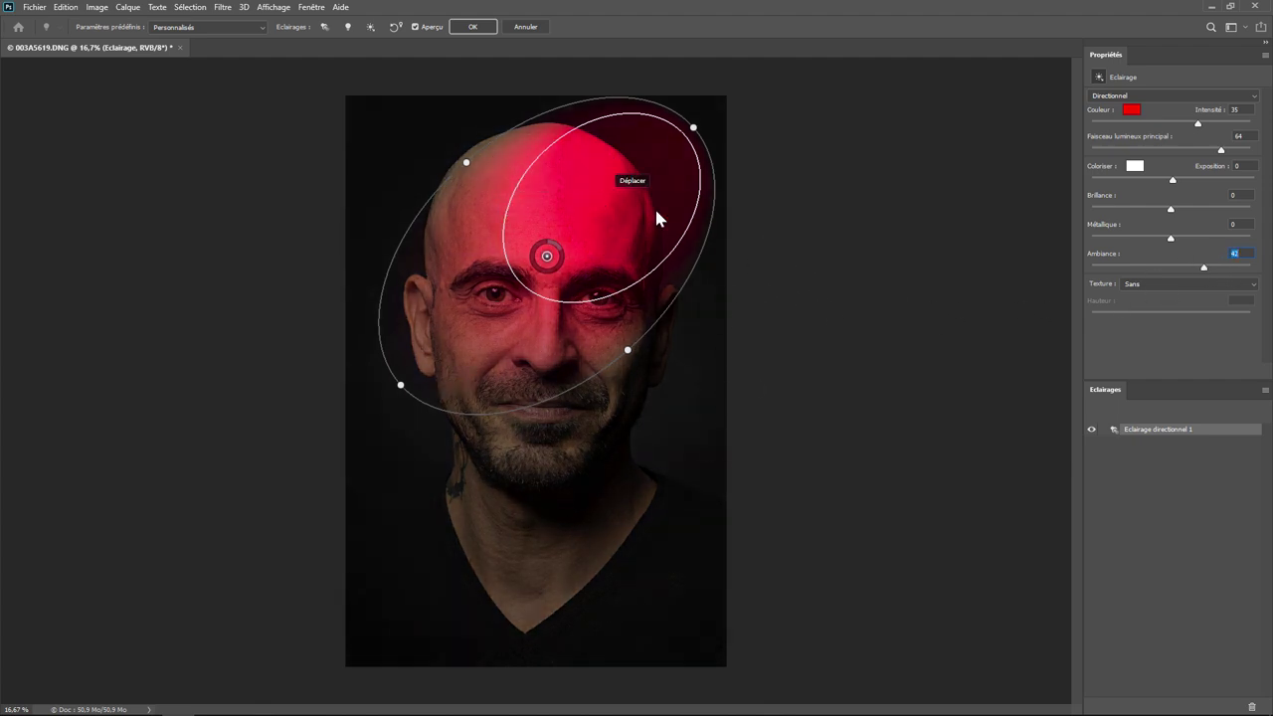
Tint the ambient colour deep blue (RGB 85, 59, 213)
click(1135, 168)
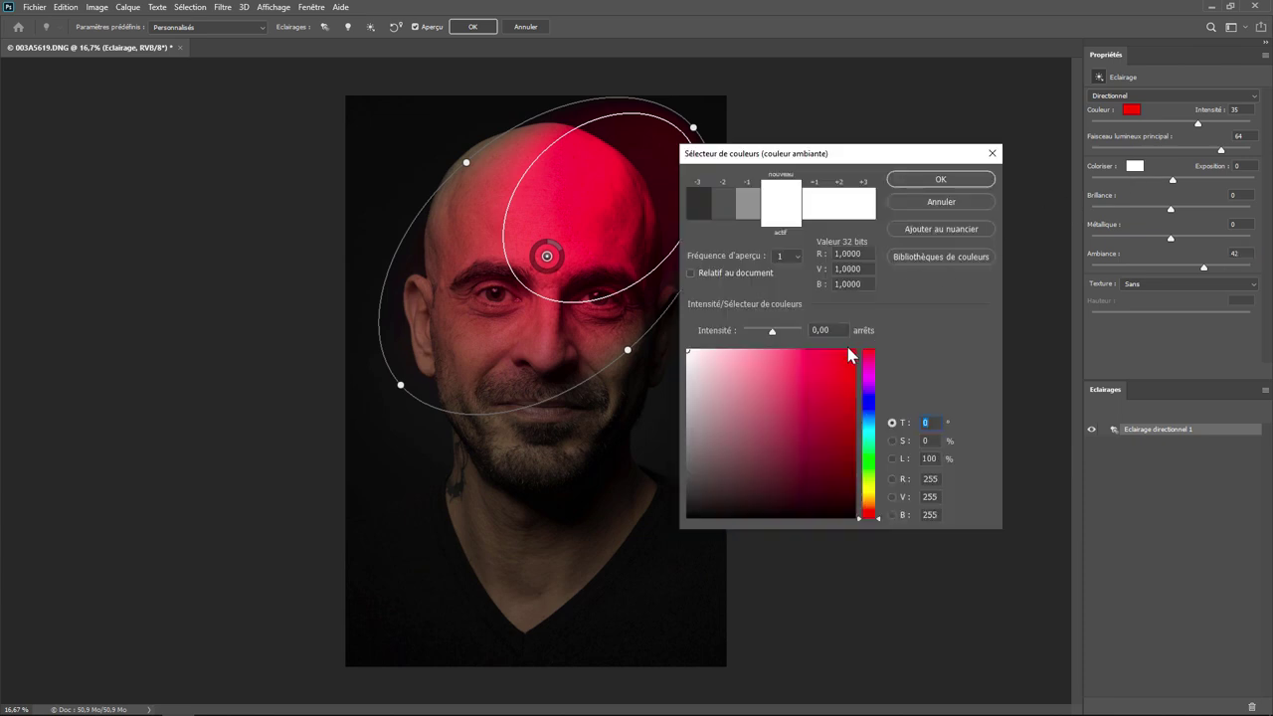
click(871, 406)
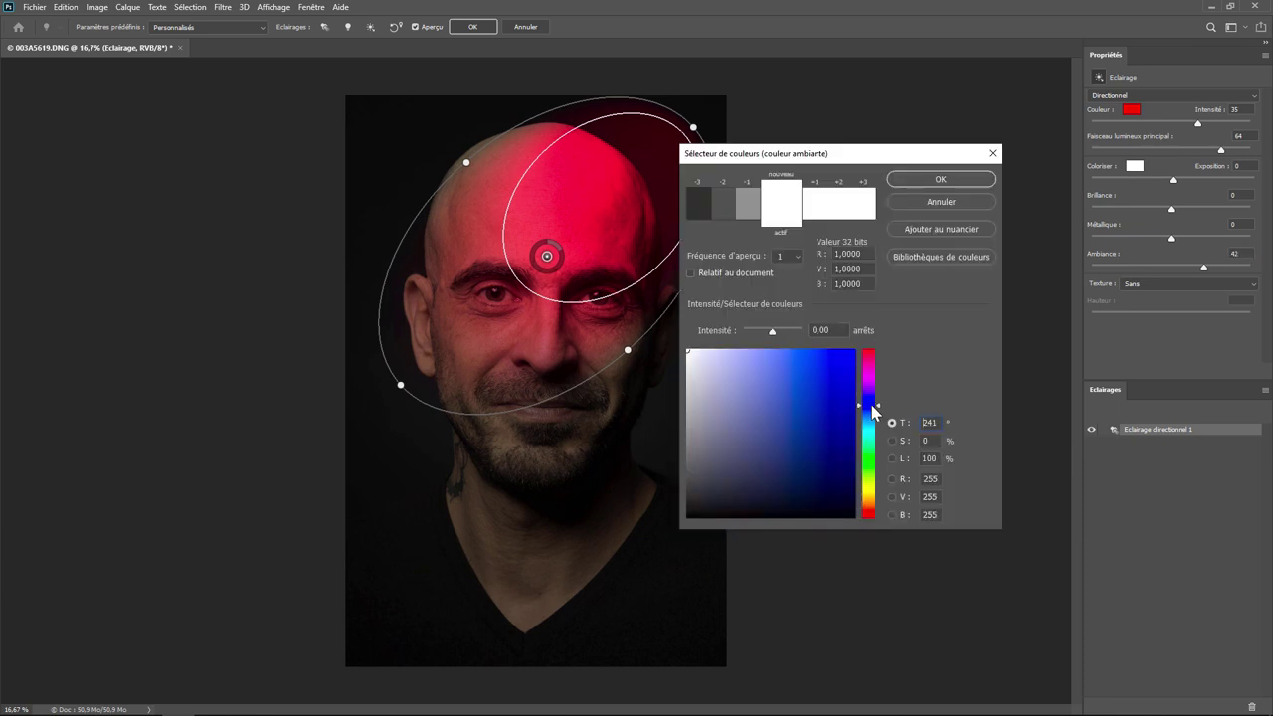
click(945, 182)
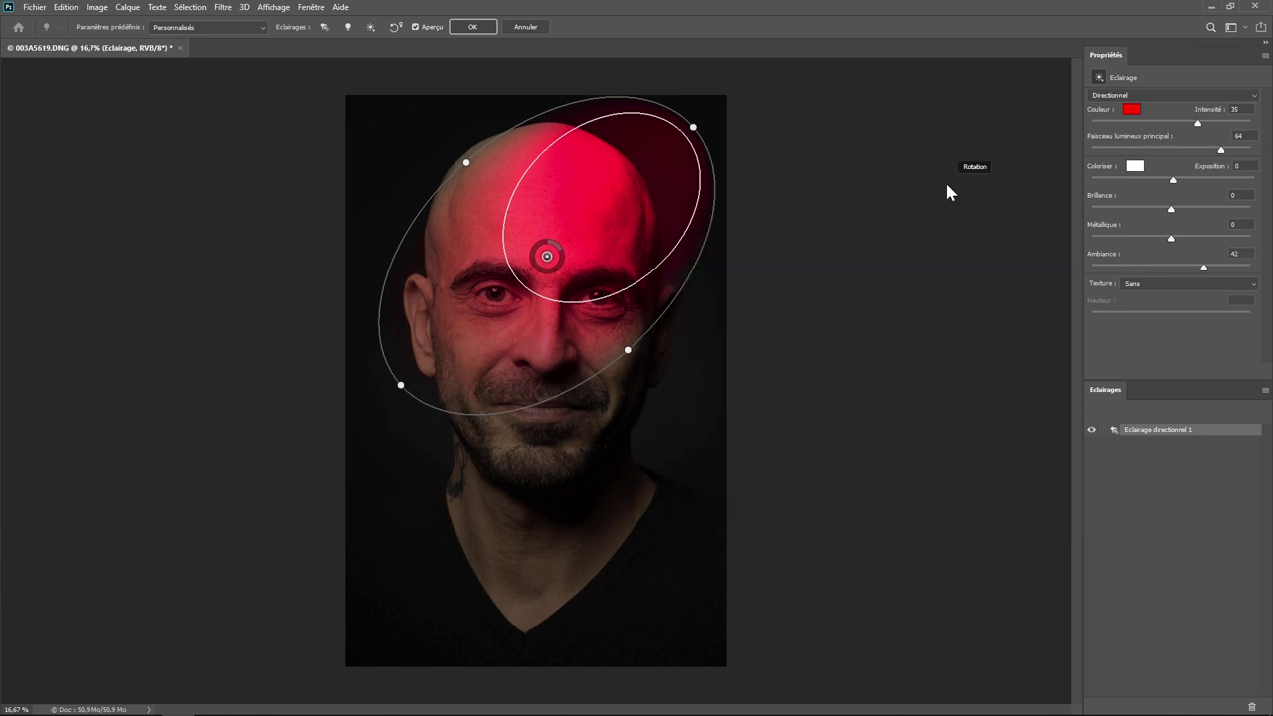
click(1135, 166)
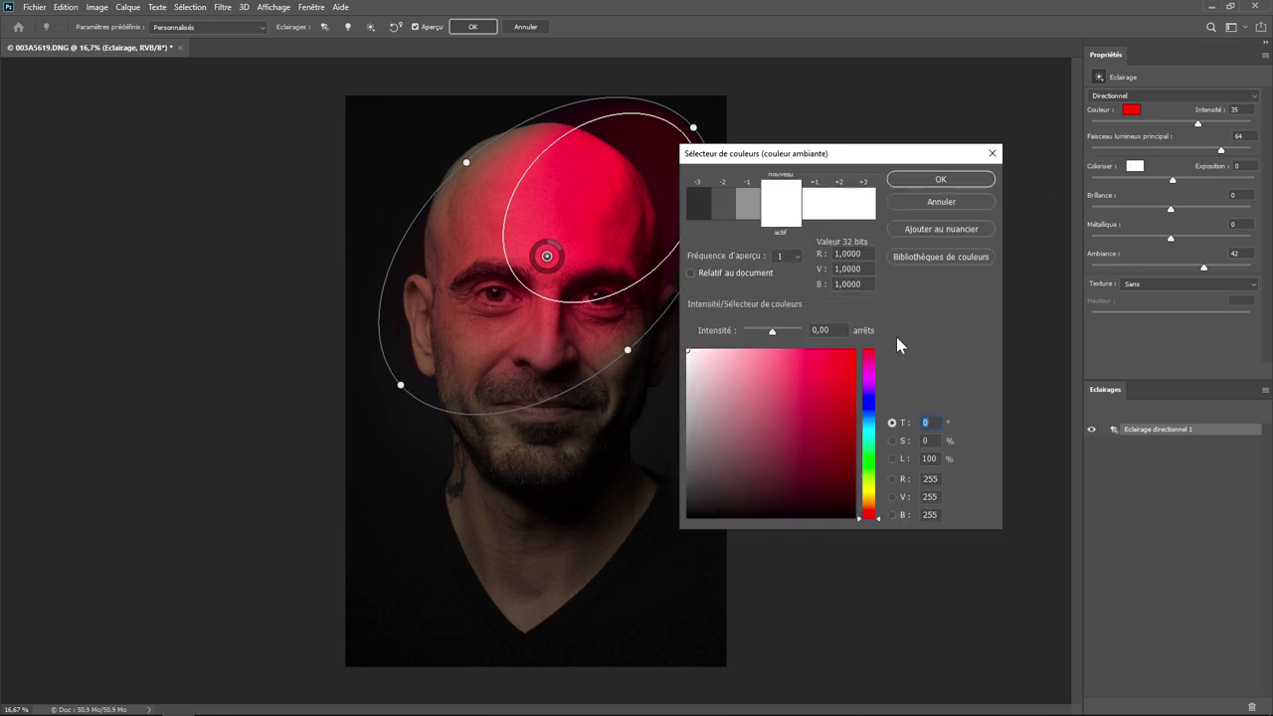
click(873, 400)
click(806, 440)
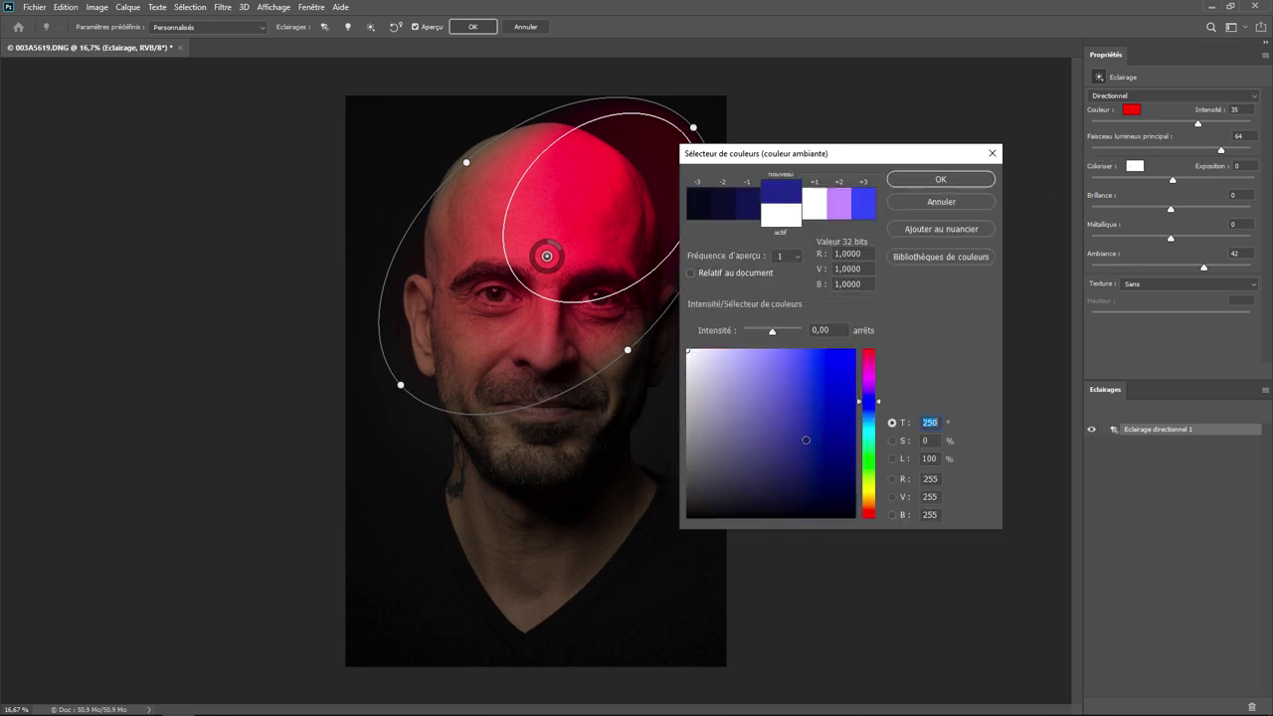
click(809, 375)
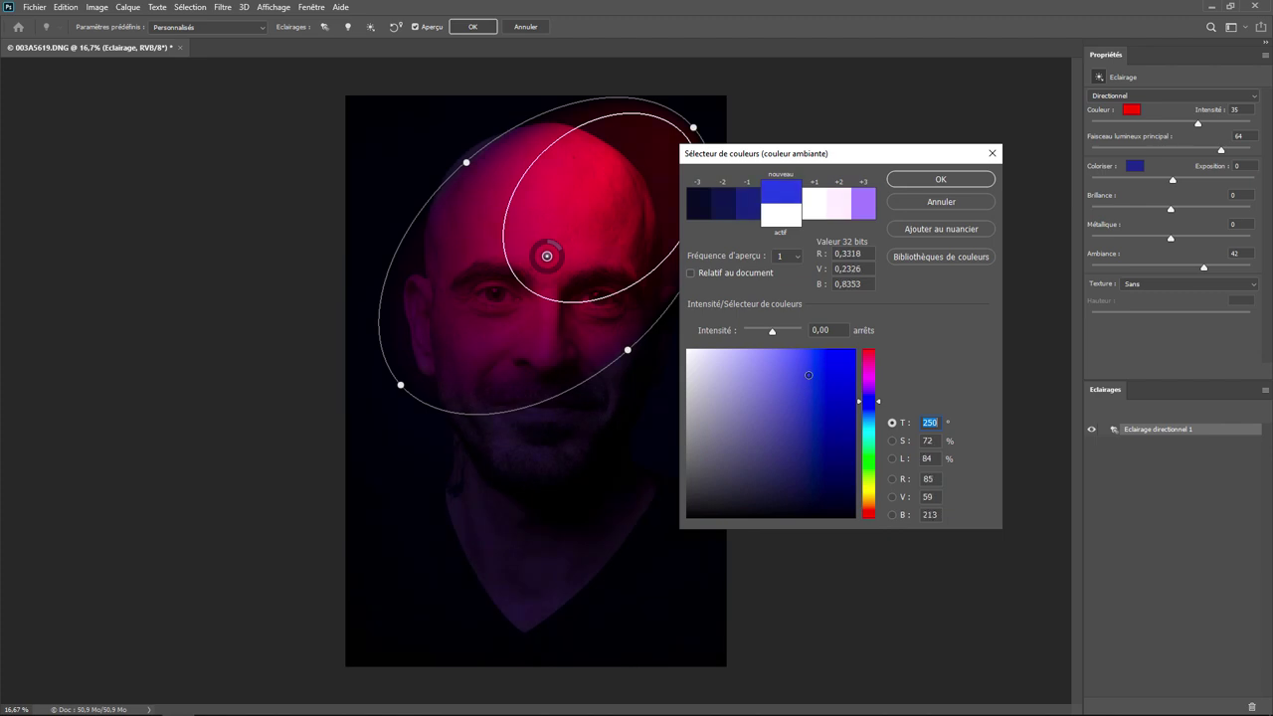
click(935, 182)
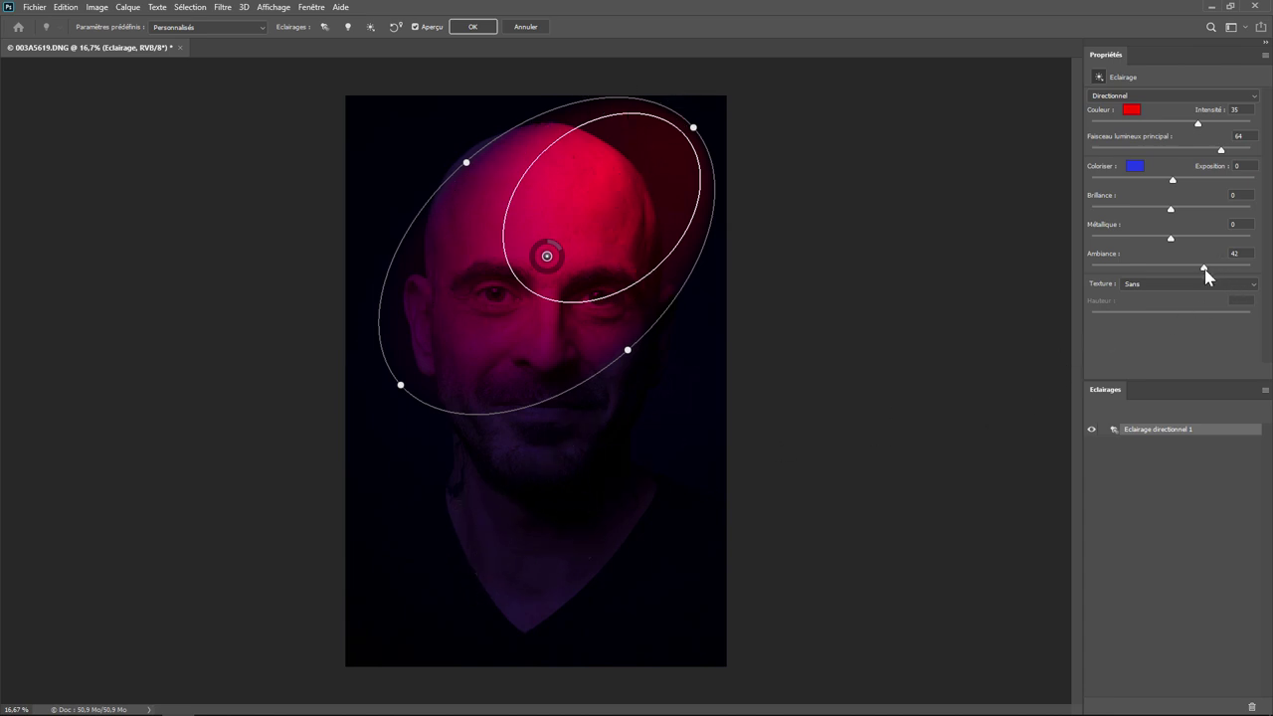
Adjust the Ambiance, Exposition and Brillance sliders toward Exposition 2 and Brillance 36
drag(1204, 269, 1223, 268)
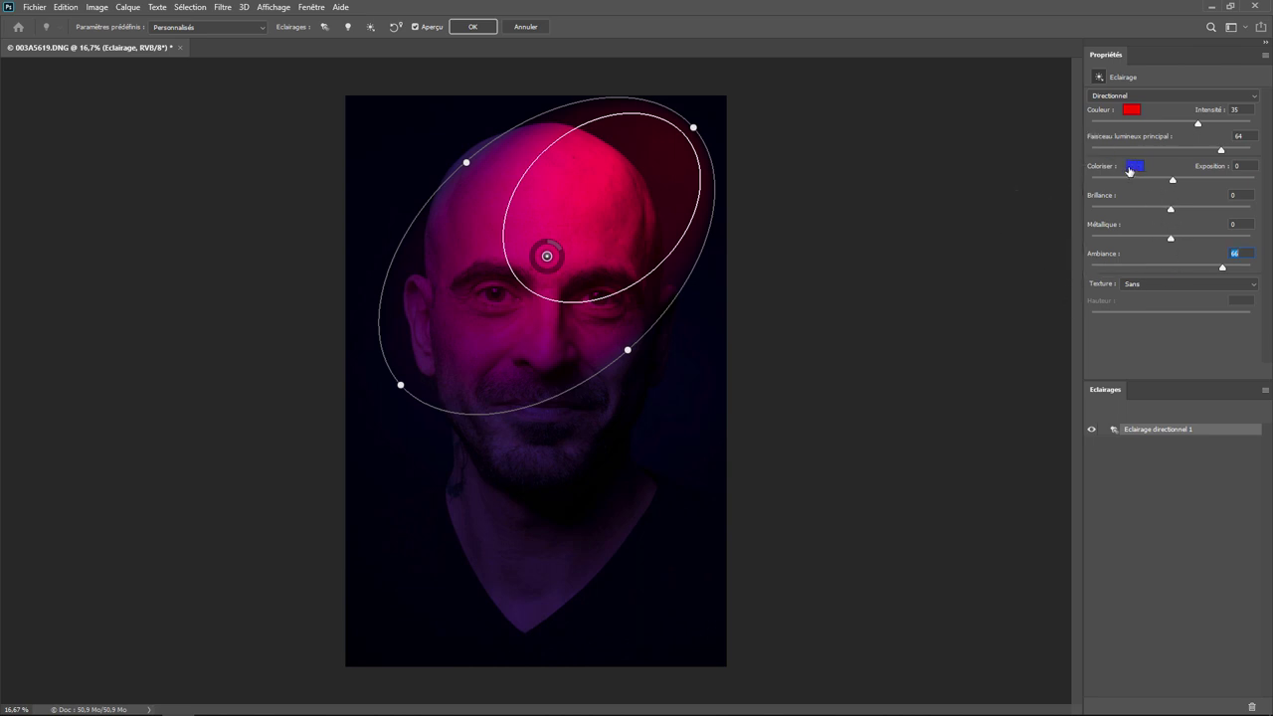
mouse_move(1173, 180)
mouse_down()
mouse_move(1209, 180)
mouse_move(1109, 184)
mouse_move(1178, 187)
mouse_up()
mouse_move(1172, 209)
mouse_down()
mouse_move(1228, 207)
mouse_move(1135, 208)
mouse_up()
mouse_move(1217, 212)
mouse_down()
mouse_move(1252, 211)
mouse_move(1131, 208)
mouse_move(1233, 212)
mouse_move(1201, 209)
mouse_move(1201, 238)
mouse_move(1233, 239)
mouse_move(1129, 239)
mouse_move(1239, 237)
mouse_up()
Try the Rouge texture at Hauteur 10, then set Texture back to Sans
click(1243, 285)
click(1178, 301)
mouse_move(1172, 315)
mouse_down()
mouse_move(1211, 316)
mouse_move(1148, 316)
mouse_move(1180, 325)
mouse_up()
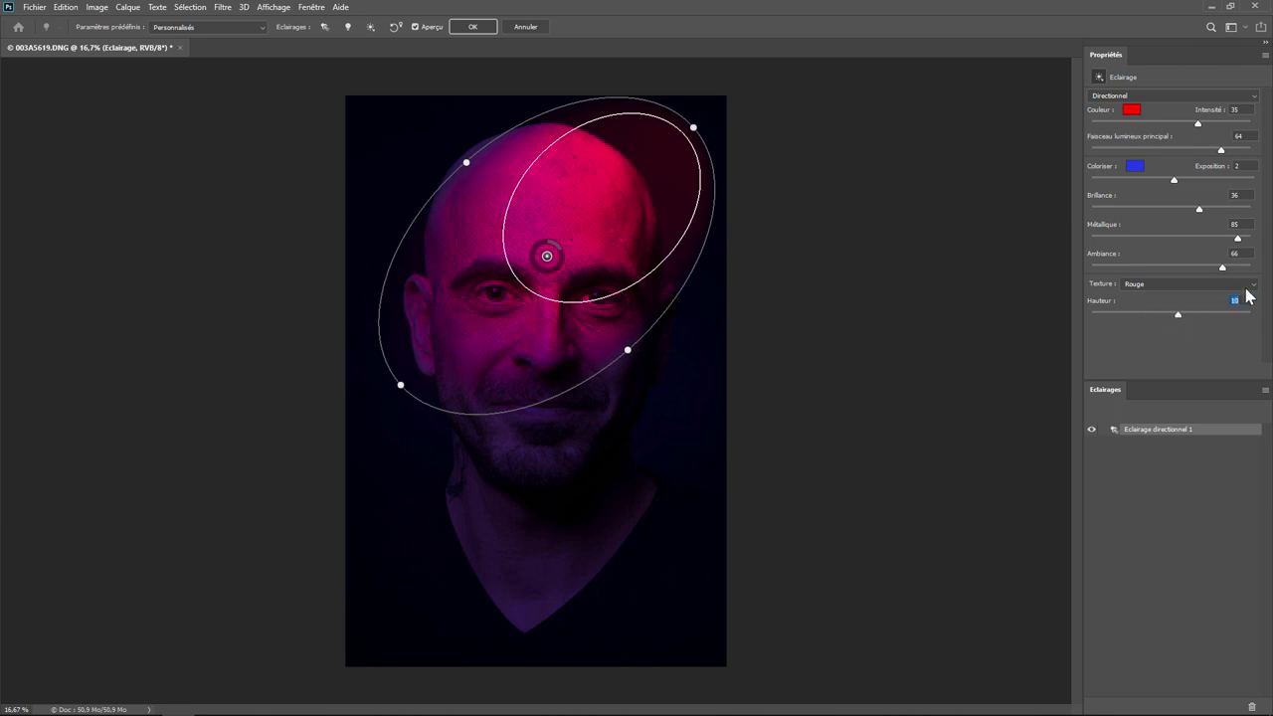
click(1243, 284)
click(1155, 301)
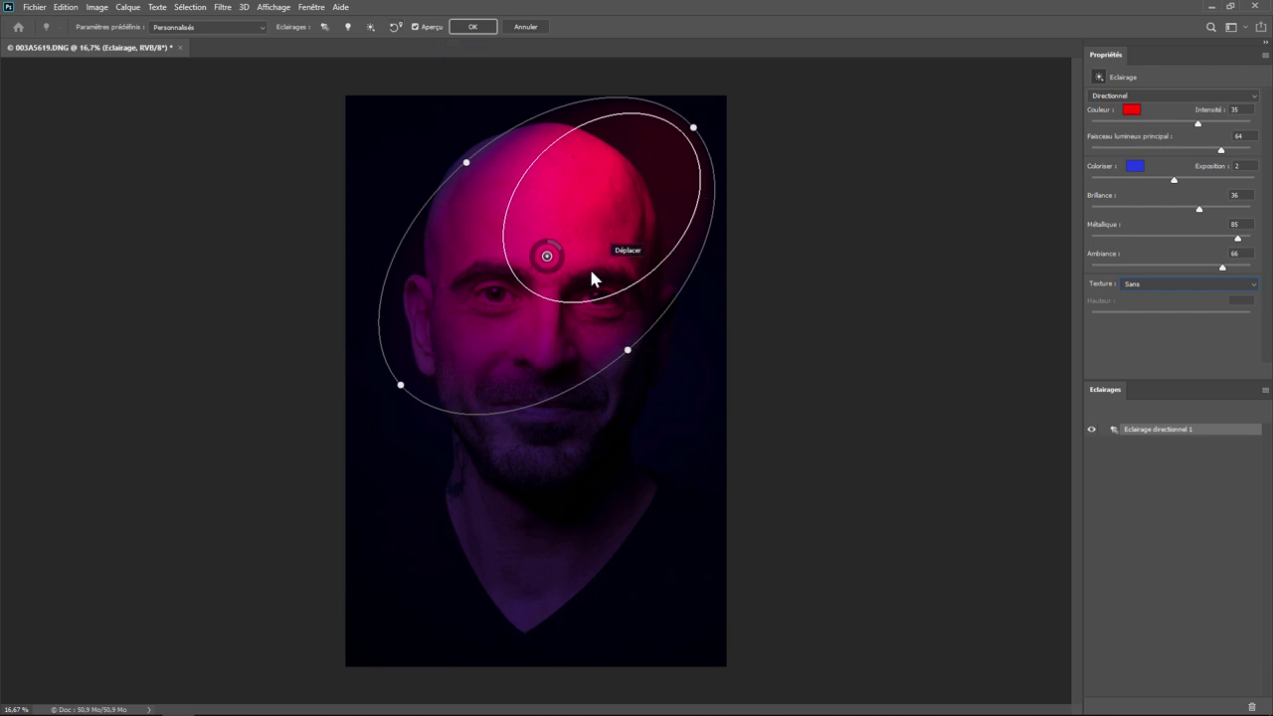
Move the spotlight slightly higher and set white ambient colour at Ambiance 100
mouse_move(547, 257)
mouse_down()
mouse_move(545, 295)
mouse_move(557, 242)
mouse_move(640, 190)
mouse_move(548, 205)
mouse_move(563, 284)
mouse_move(552, 239)
mouse_up()
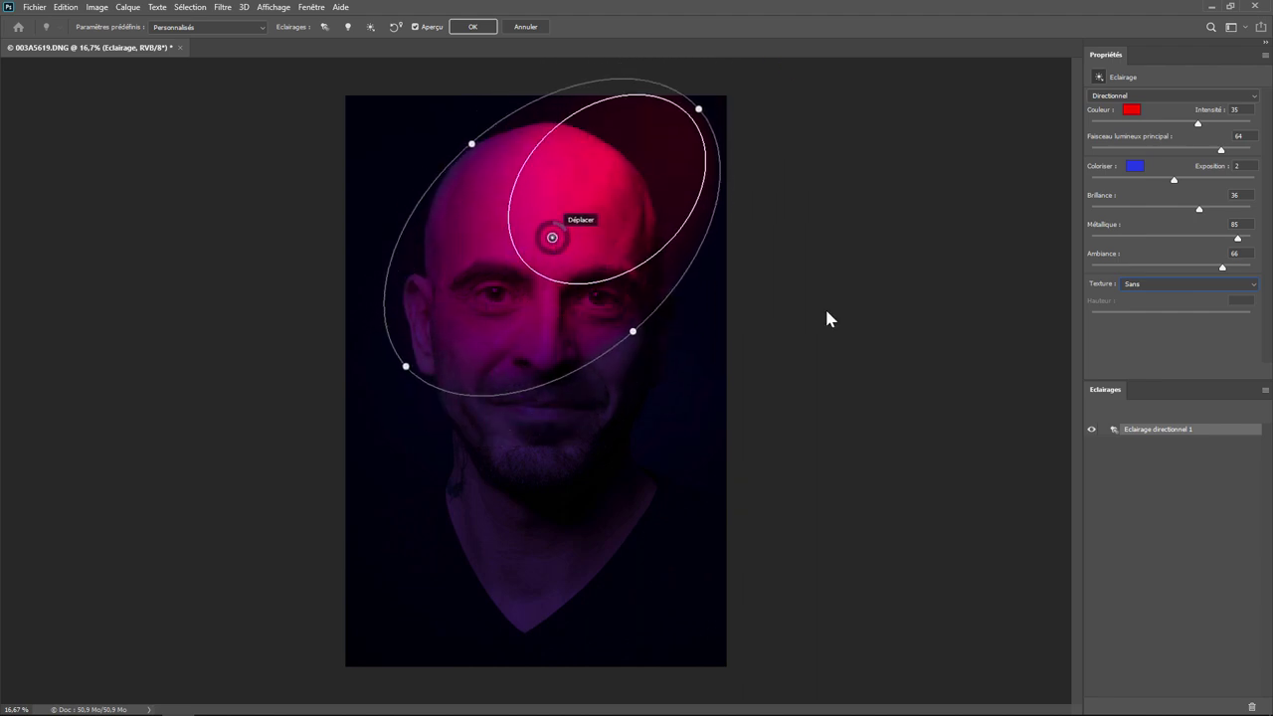
drag(1223, 268, 1249, 269)
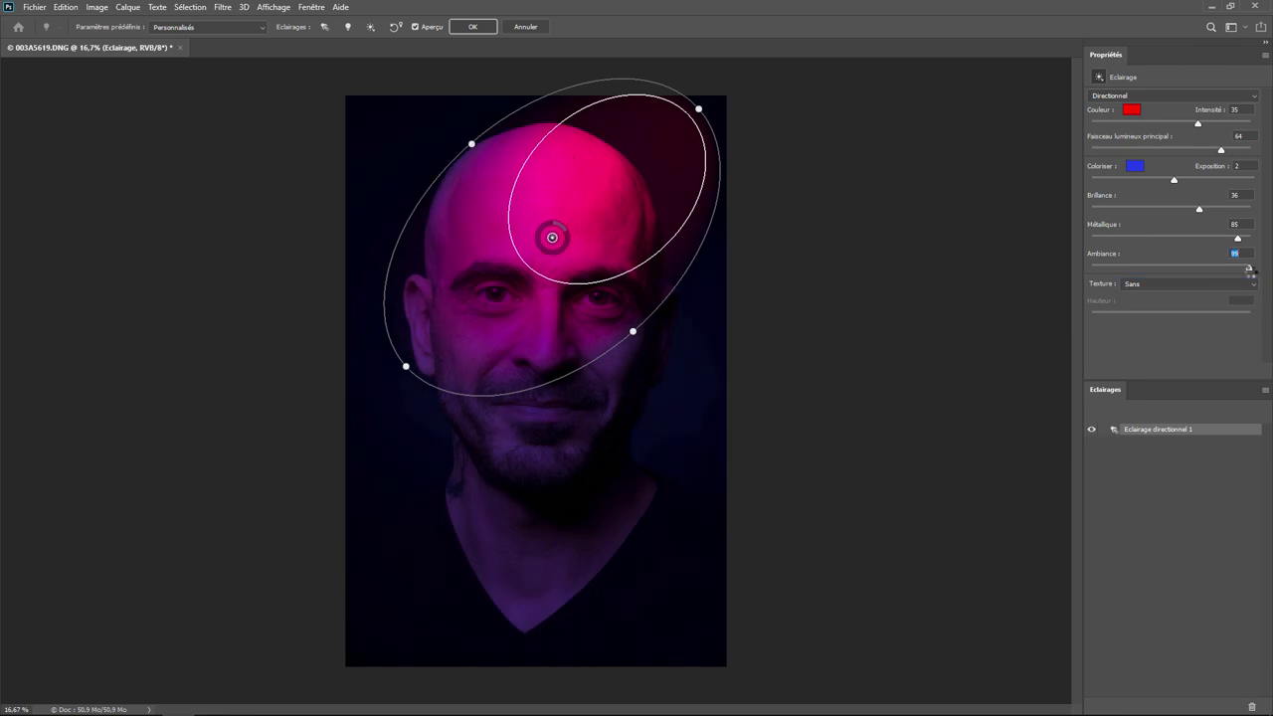
click(1135, 165)
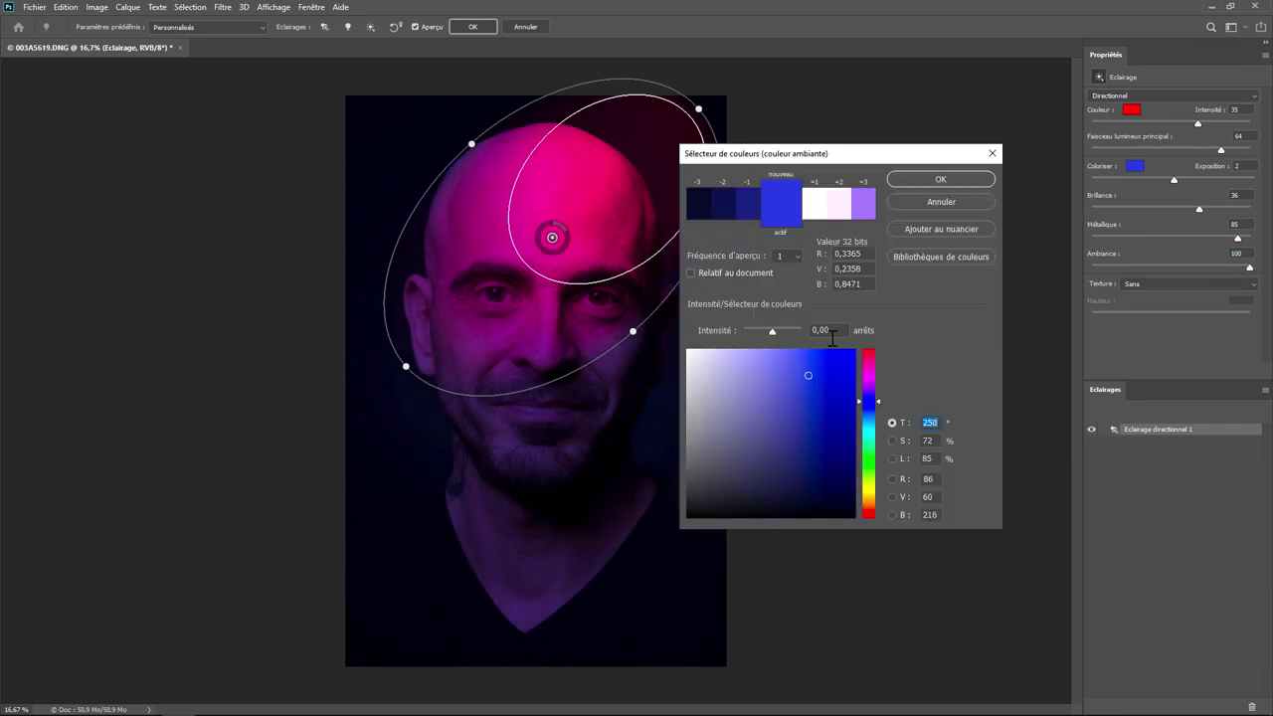
drag(741, 380, 674, 336)
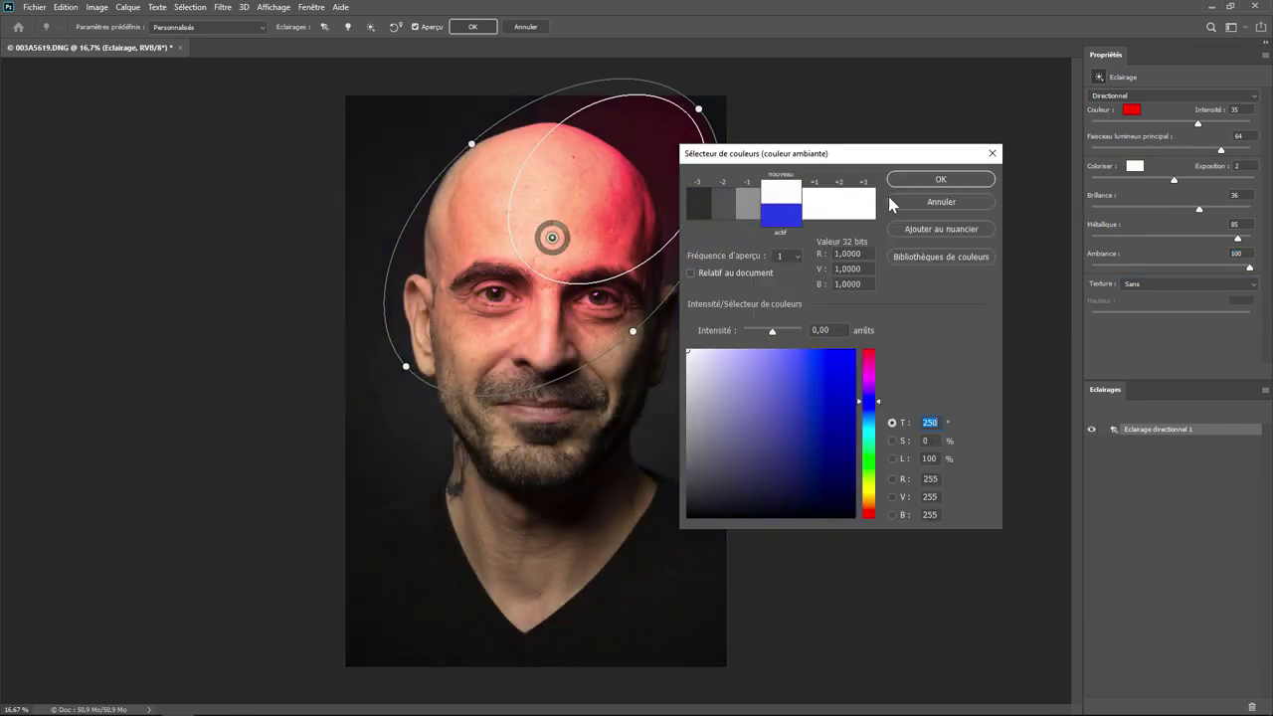
click(942, 180)
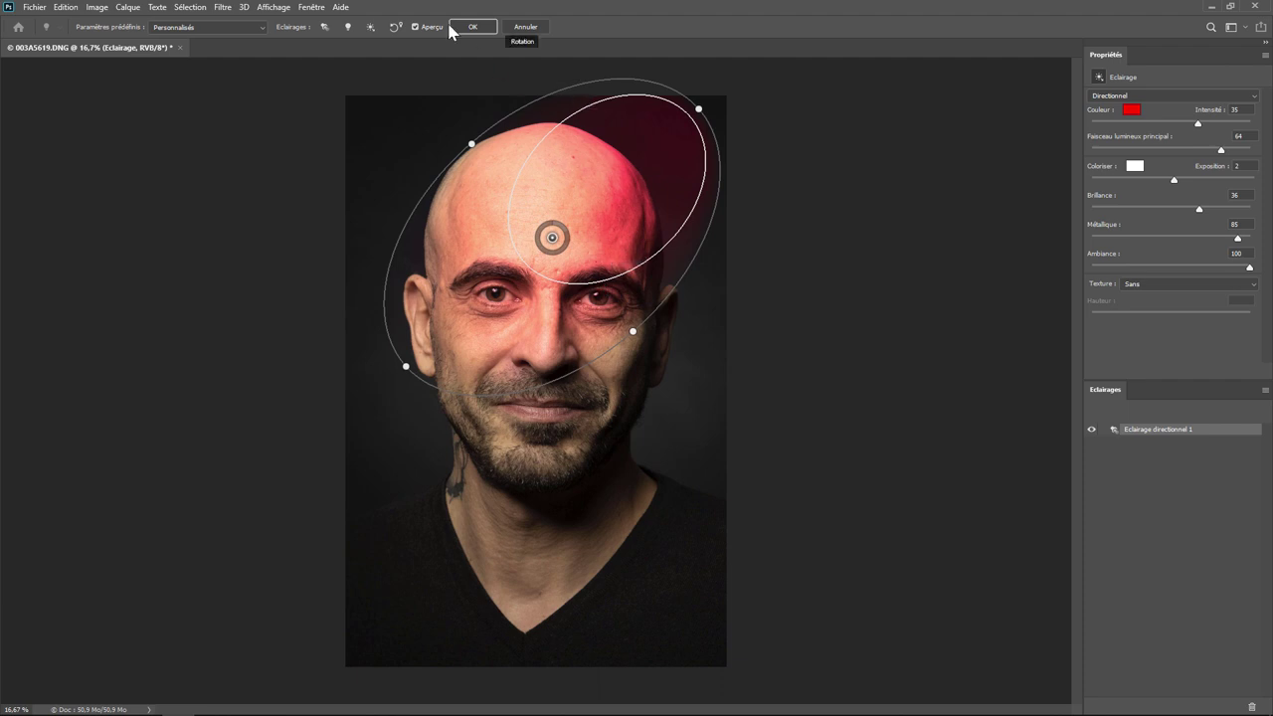
Apply the '5 sources montantes' lighting preset from Paramètres prédéfinis
click(416, 28)
click(264, 27)
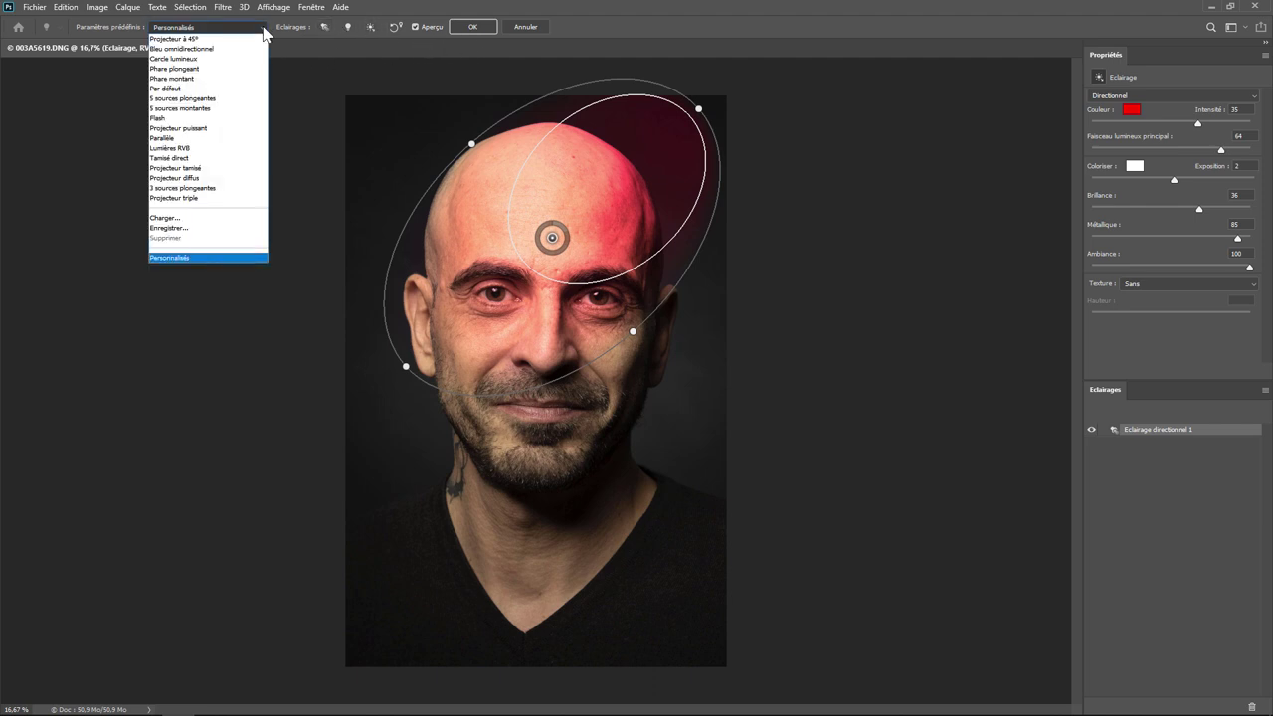
click(208, 108)
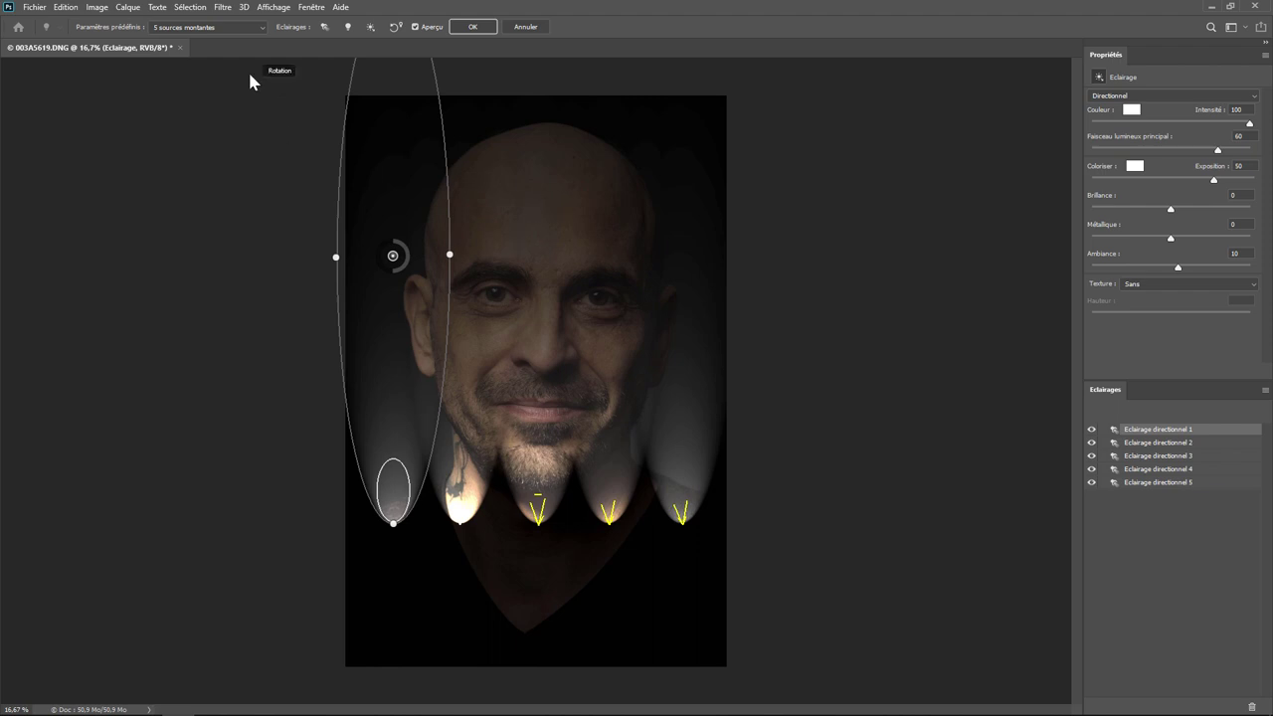
Apply the 'Phare plongeant' Lighting Effects preset from the Paramètres prédéfinis list
click(244, 30)
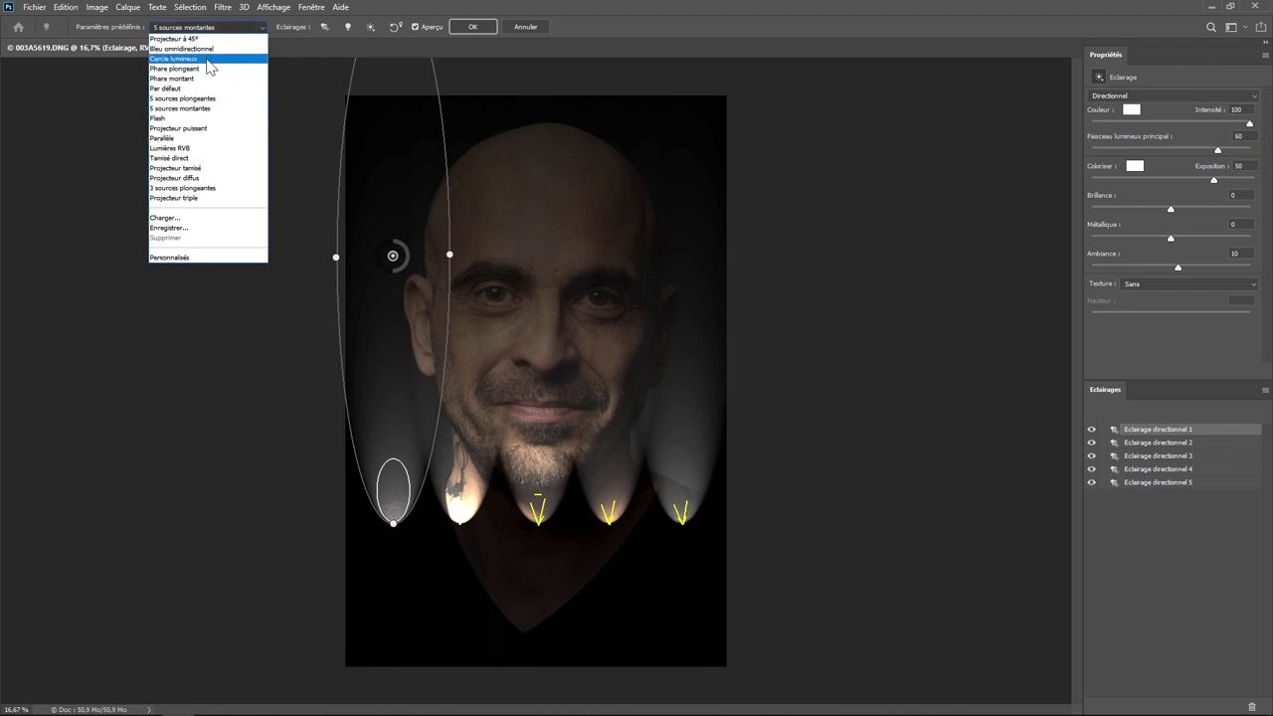
click(206, 67)
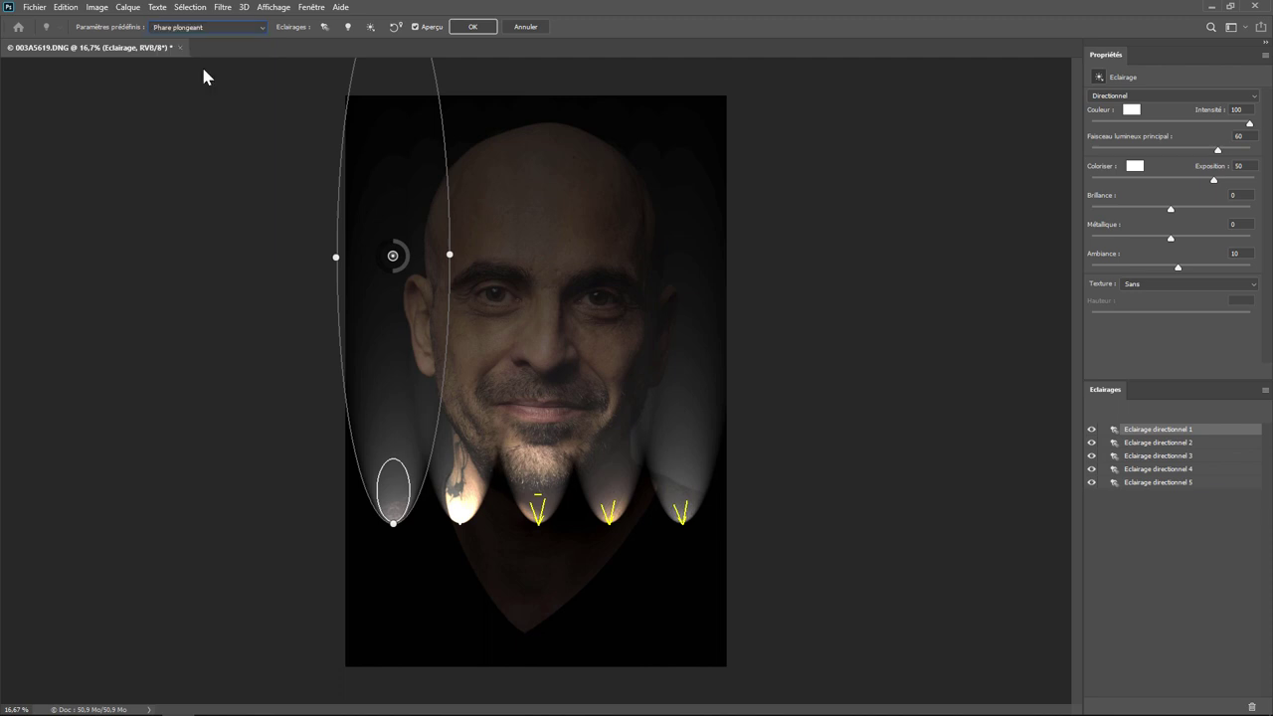